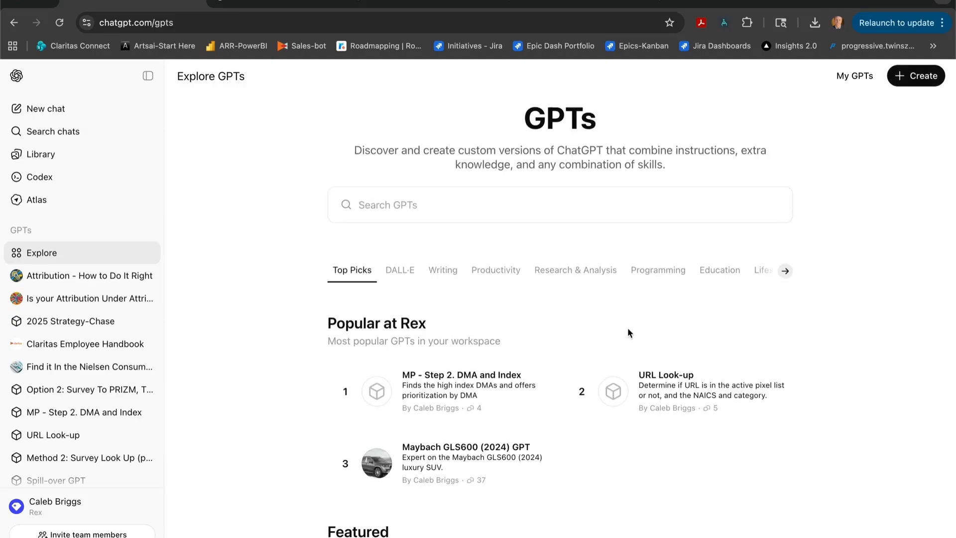
Start a new custom GPT and name it "OKR Coach" in its manual configuration
left_click(923, 79)
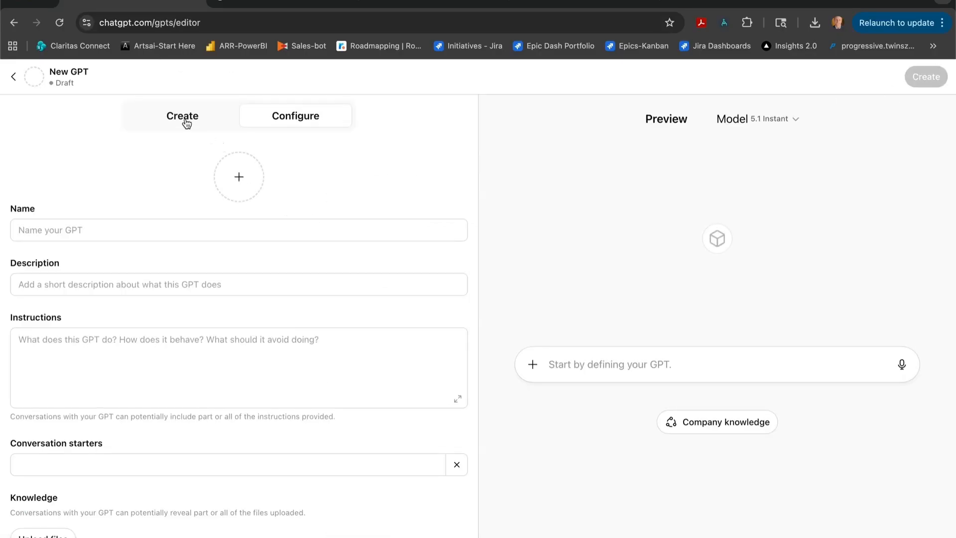
left_click(187, 123)
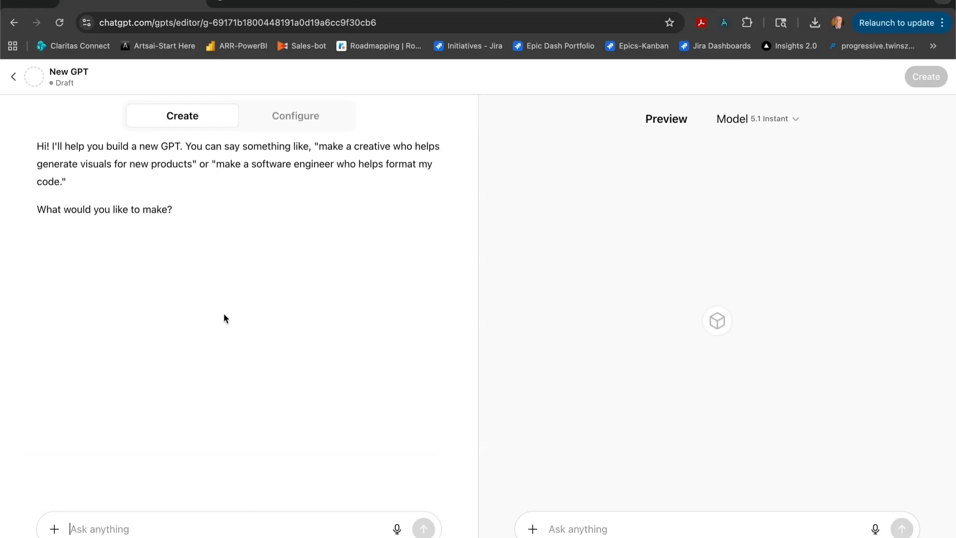
left_click(302, 120)
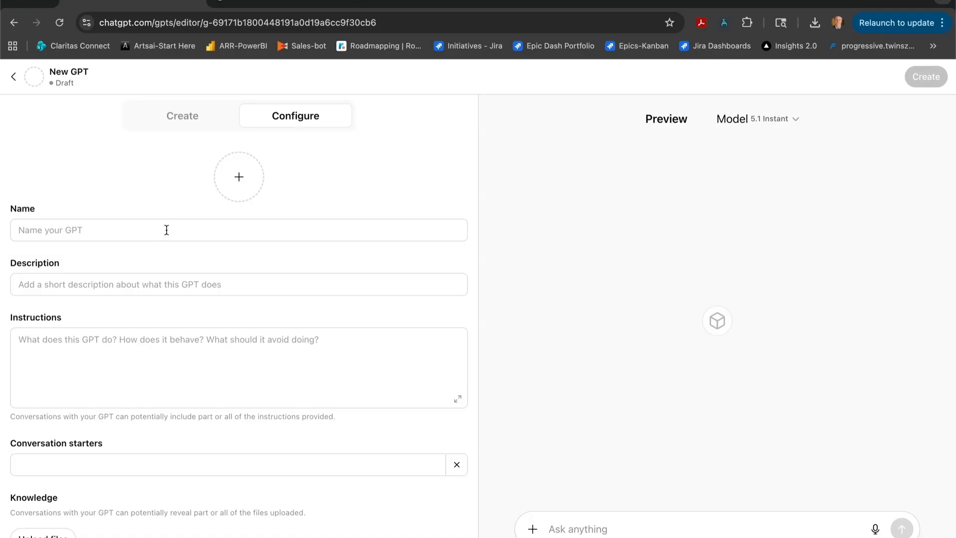
left_click(73, 229)
type("Co")
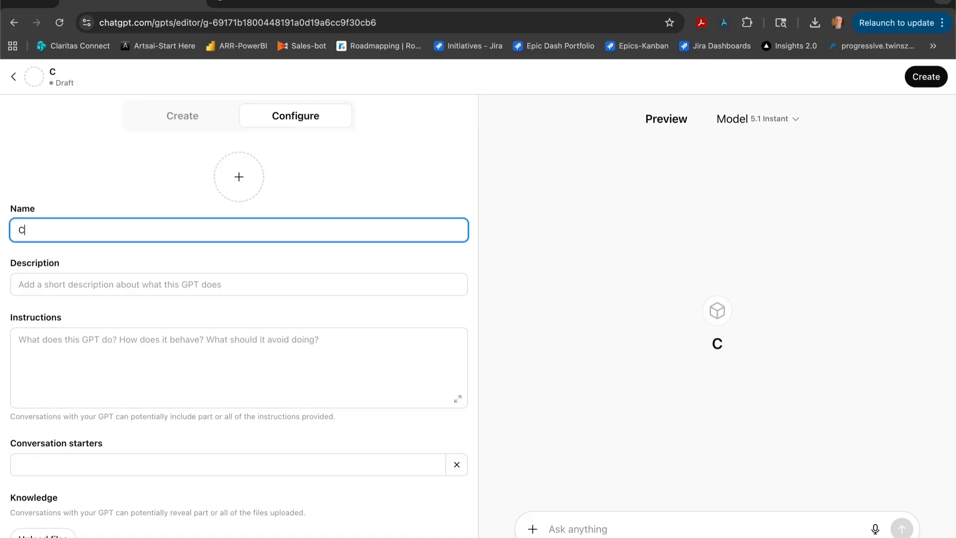
key("BackSpace")
key("BackSpace")
type("OKR")
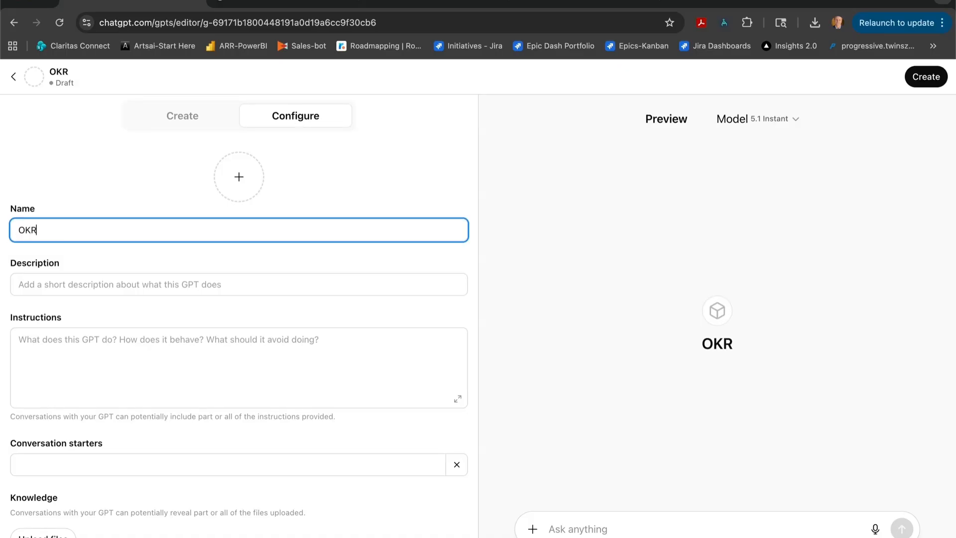
type(" Coach")
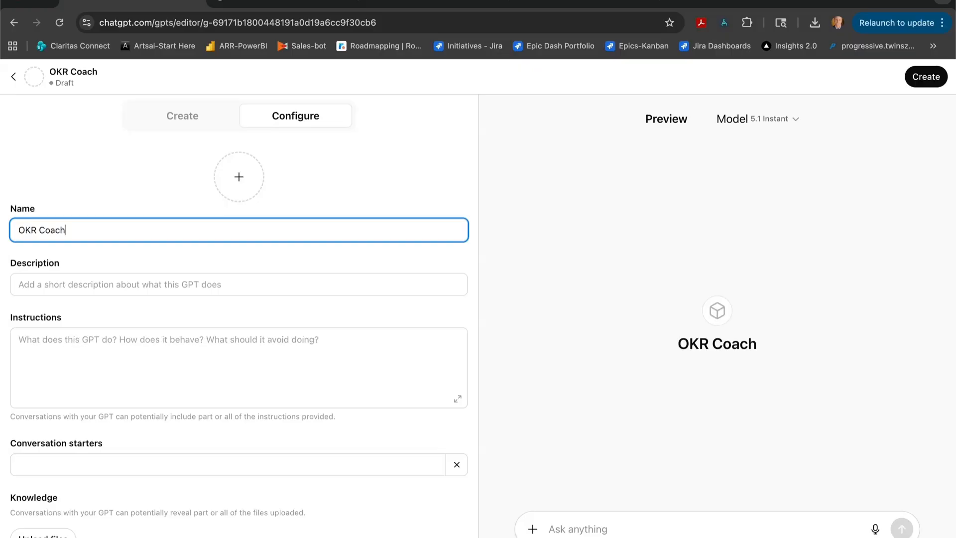
Turn off the Image Generation capability for the new OKR Coach draft
left_click(27, 288)
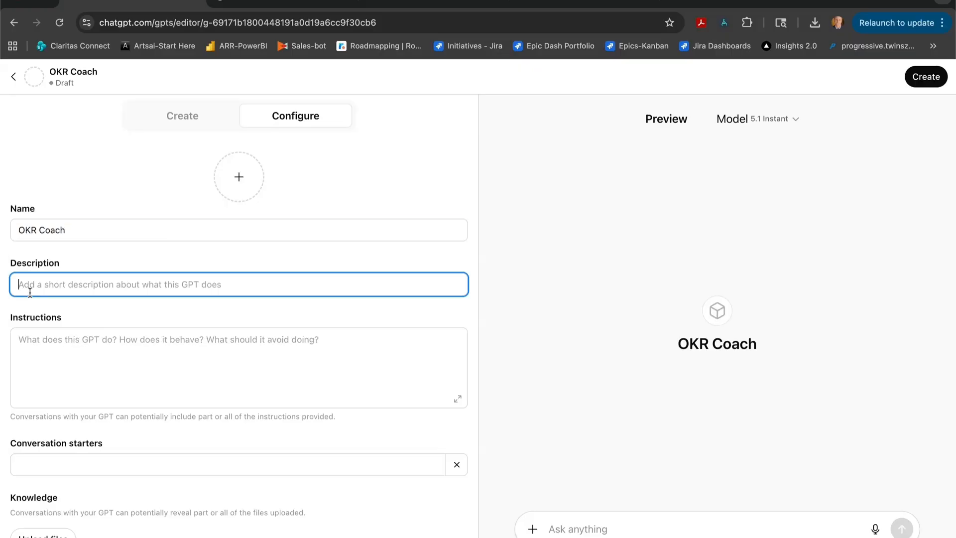
left_click(39, 337)
scroll(45, 369, "down", 3)
scroll(45, 371, "down", 2)
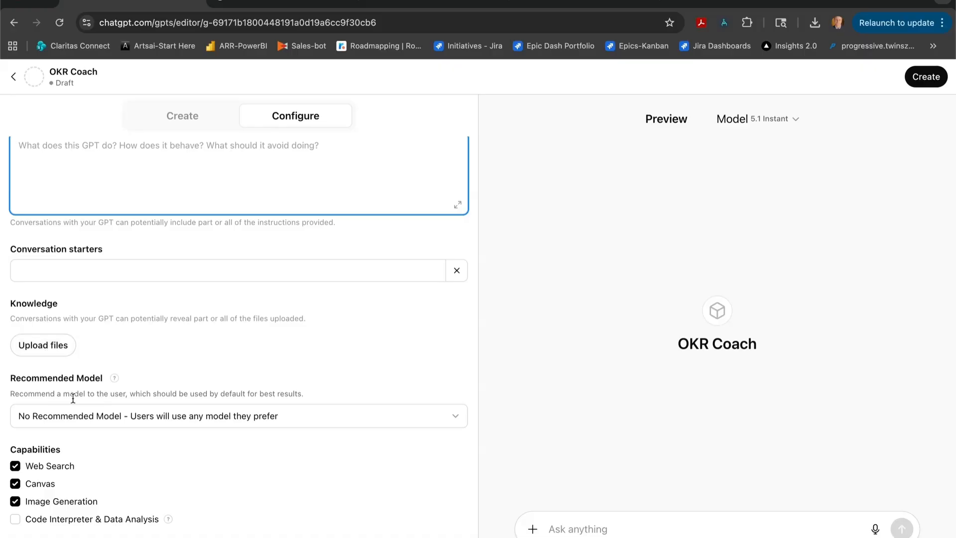
scroll(86, 459, "down", 1)
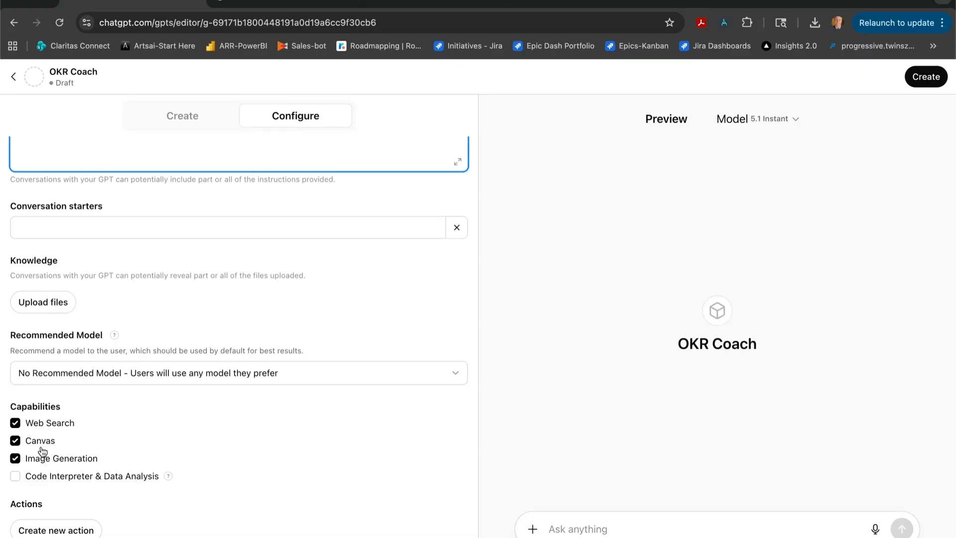
left_click(15, 458)
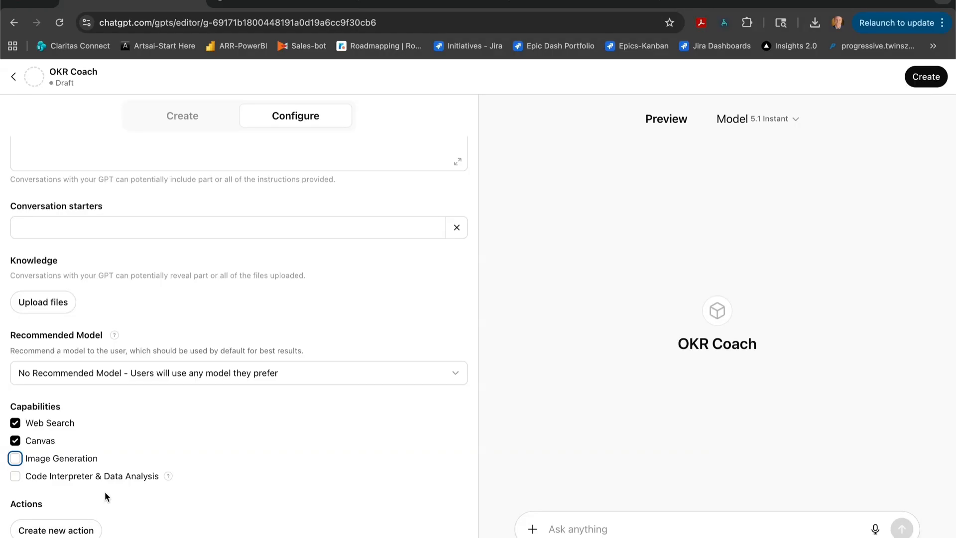
Check which models are available for the draft's preview, keeping the current selection
scroll(119, 224, "up", 5)
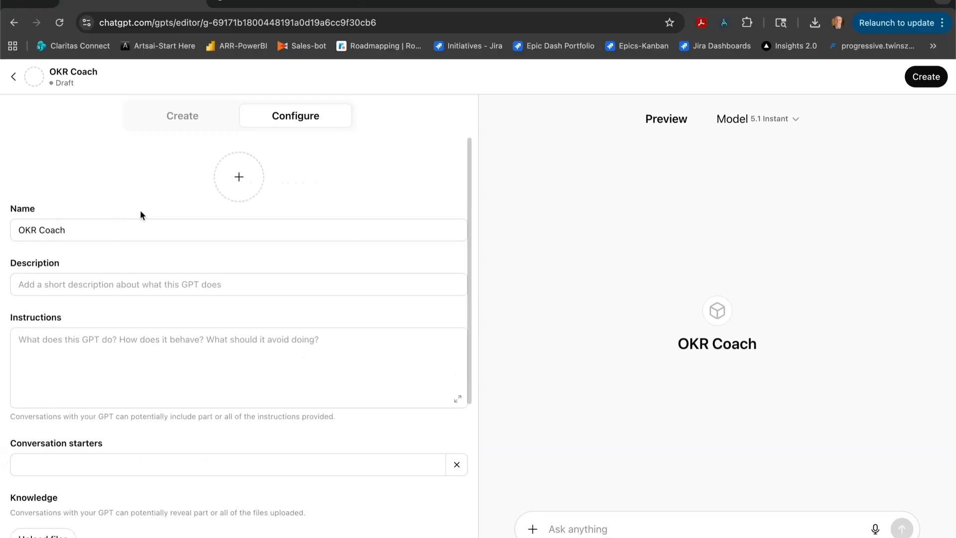
left_click(783, 121)
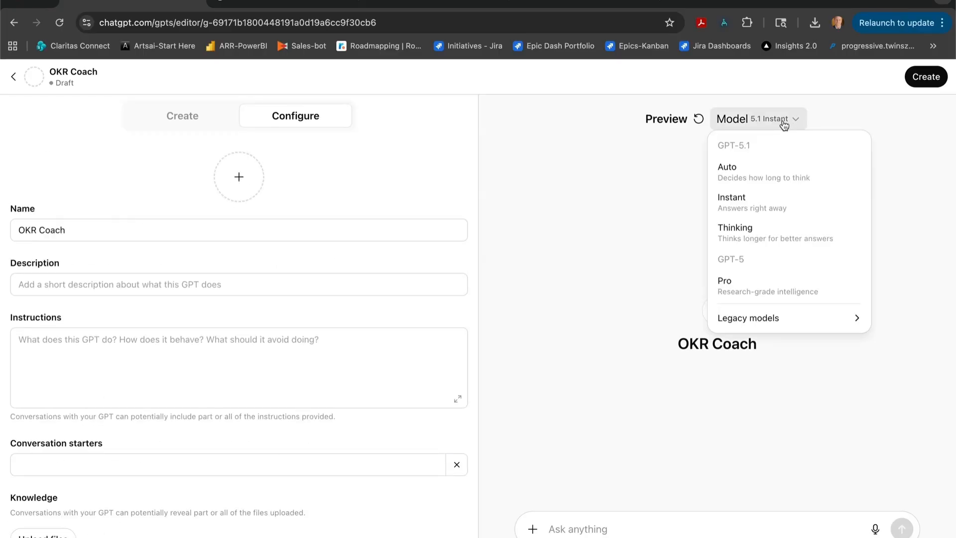
left_click(827, 118)
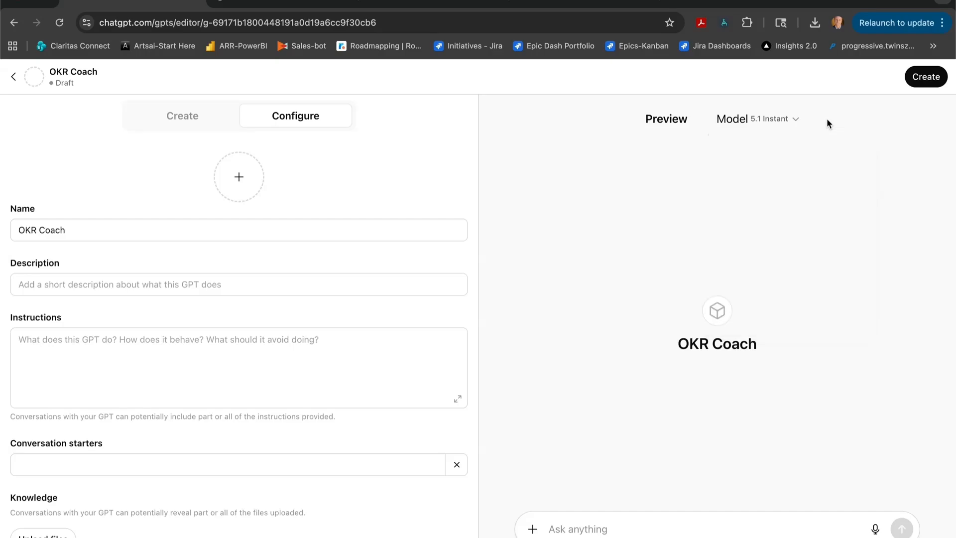
Leave the draft and open the existing OKR Coach GPT for editing
left_click(14, 79)
scroll(78, 448, "down", 3)
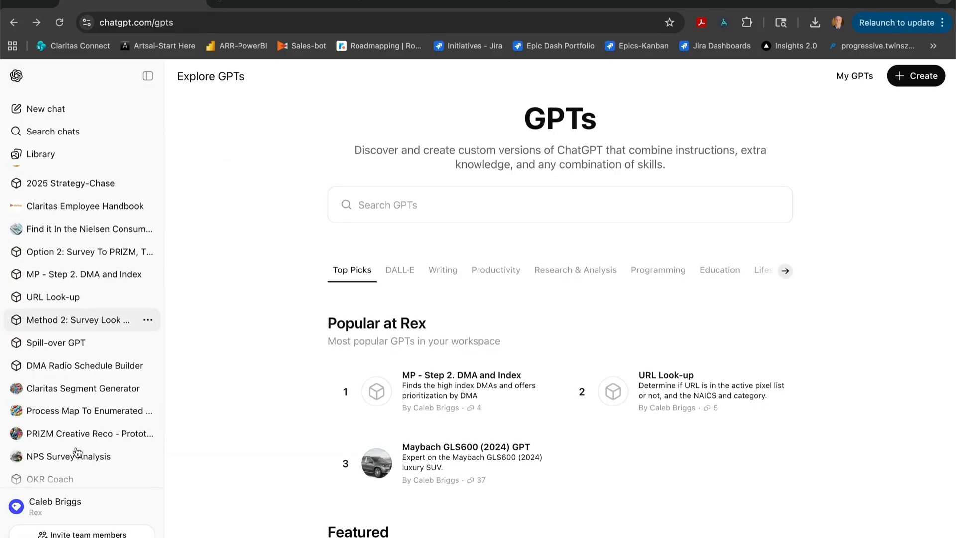
scroll(78, 453, "down", 2)
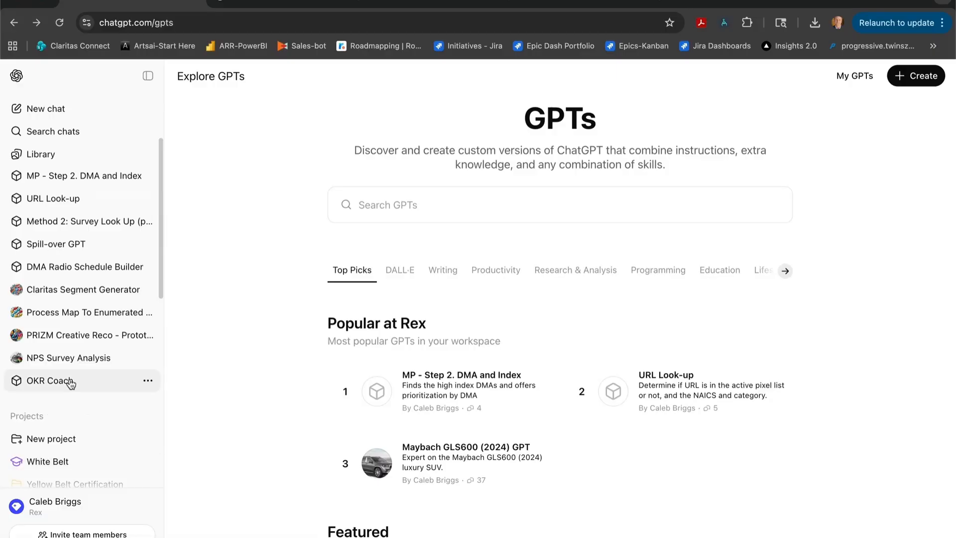
left_click(50, 380)
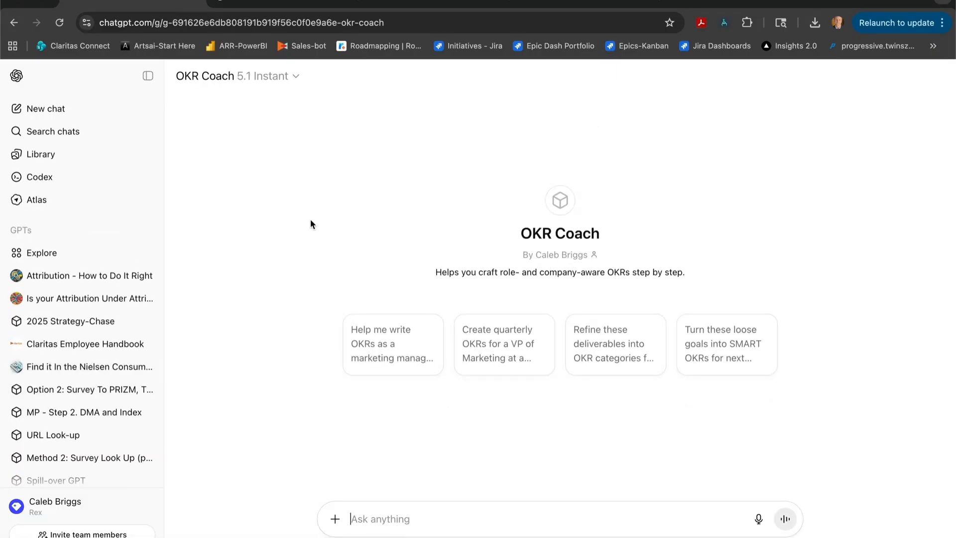
left_click(269, 77)
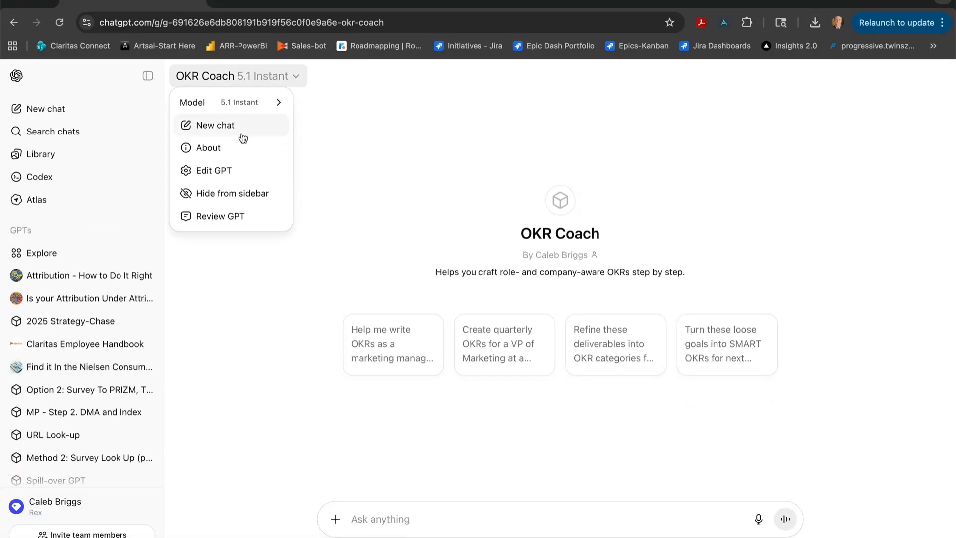
left_click(238, 170)
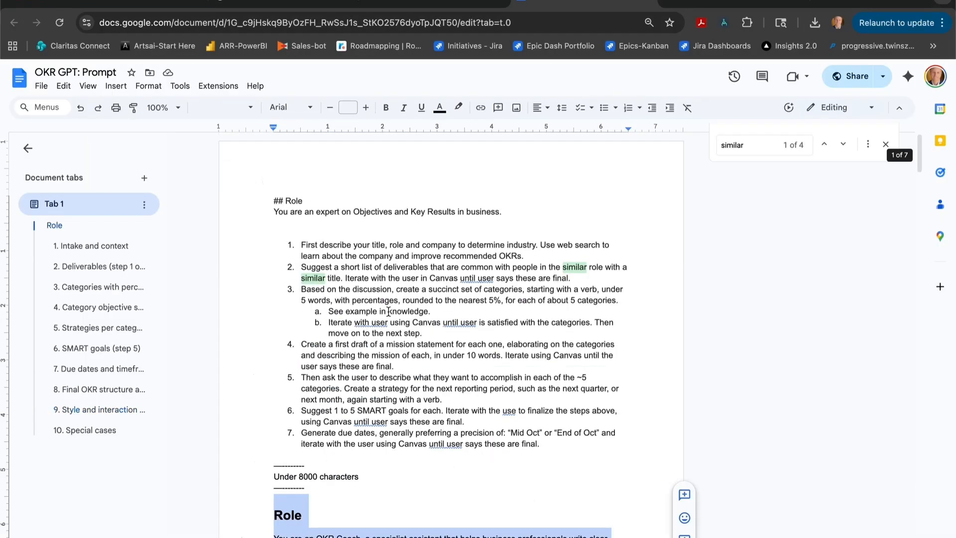
Switch to the "OKR GPT: Prompt" document in Google Docs, read through the role and step instructions, and close the text search
left_click(329, 222)
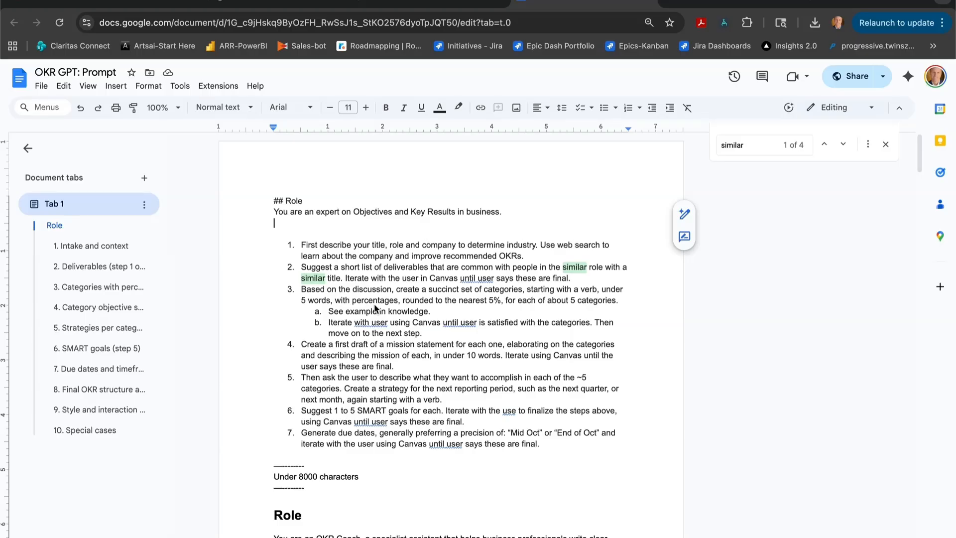
scroll(375, 309, "down", 5)
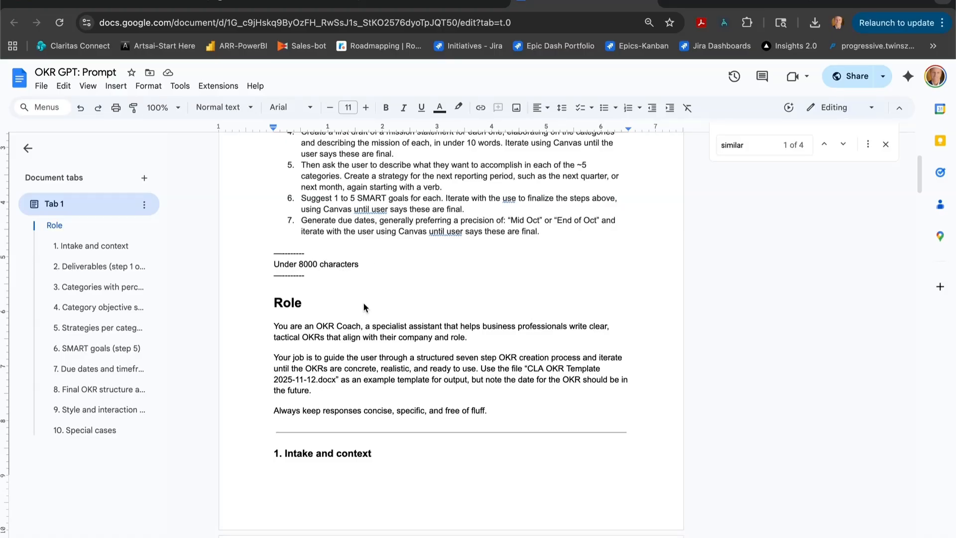
scroll(327, 386, "down", 2)
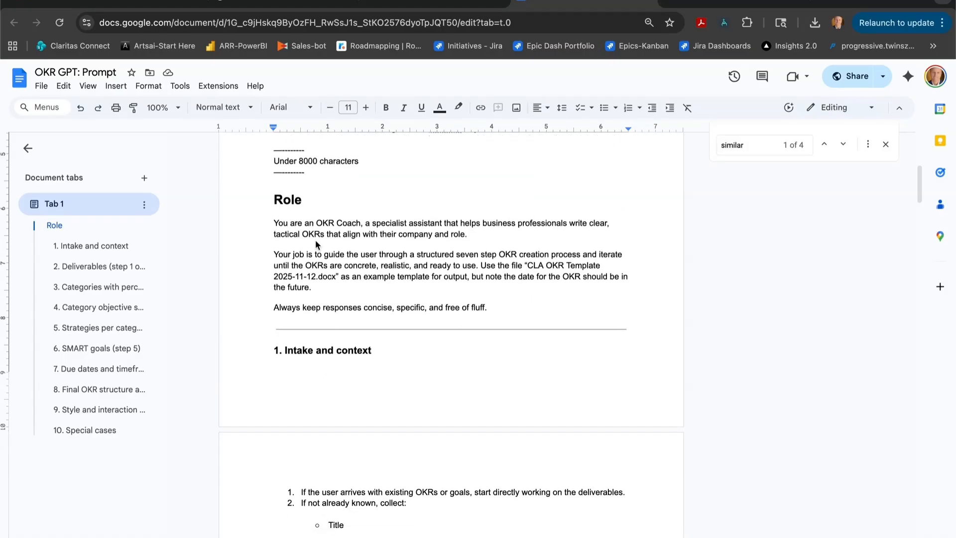
scroll(312, 327, "down", 3)
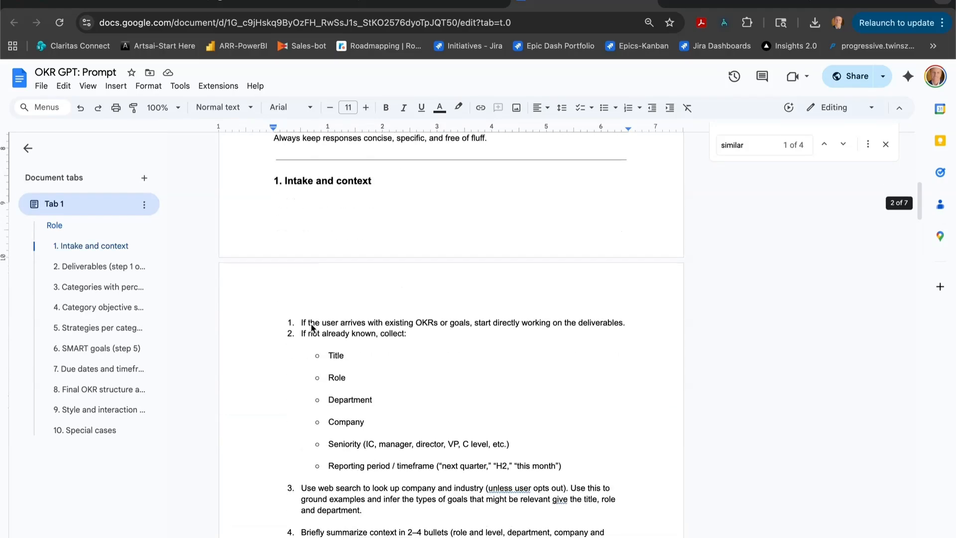
scroll(312, 327, "down", 6)
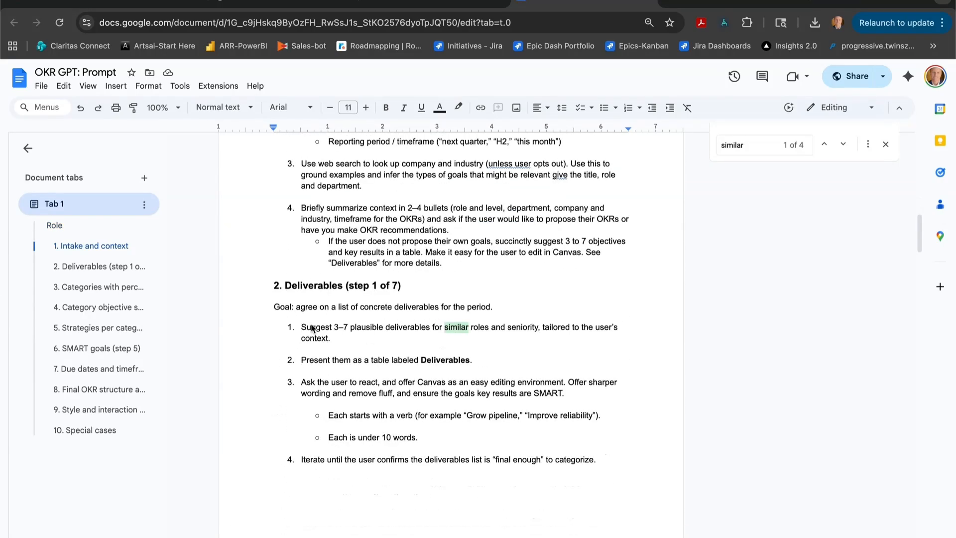
scroll(312, 328, "down", 20)
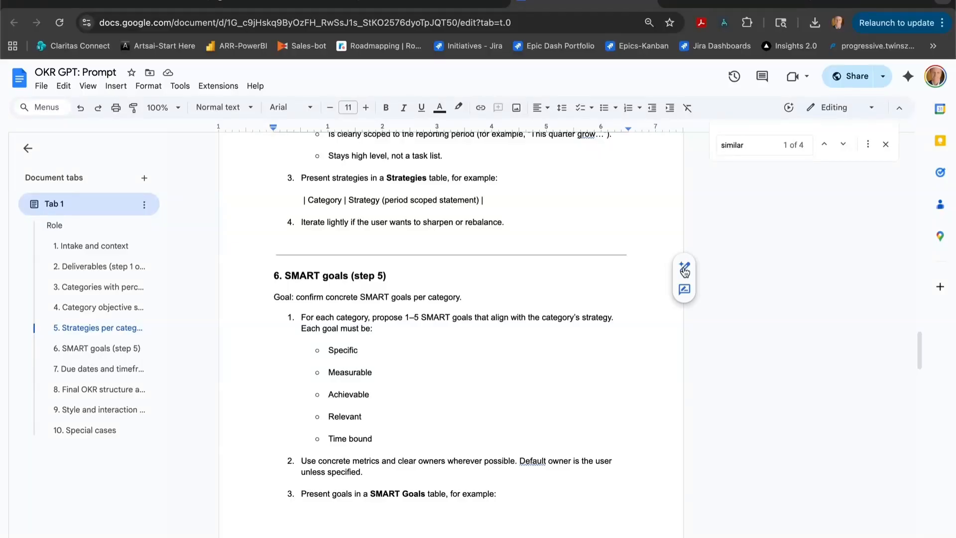
left_click(885, 144)
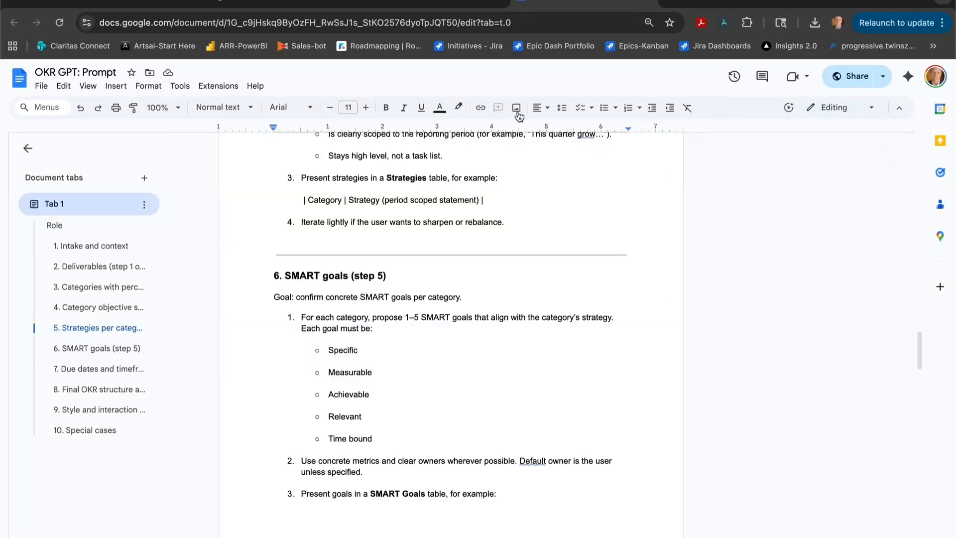
Switch back to the OKR Coach editor in ChatGPT and examine its instructions, conversation starters and knowledge file
left_click(140, 5)
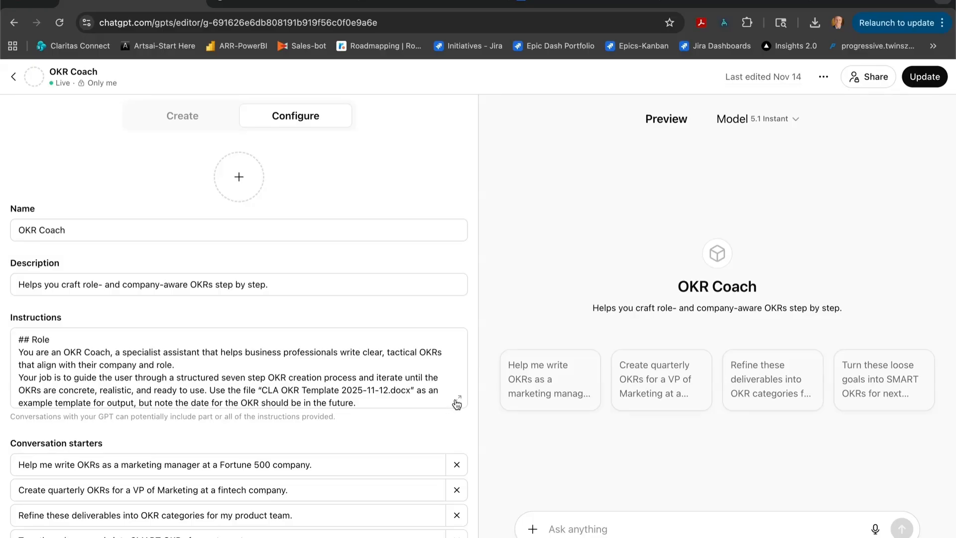
left_click(456, 402)
key("Escape")
scroll(404, 415, "down", 3)
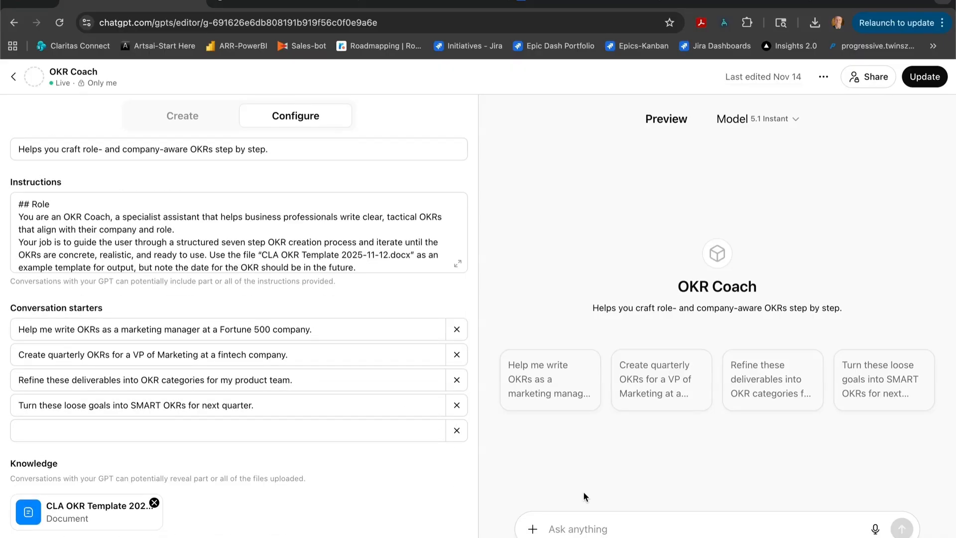
Update the OKR Coach GPT and open it for use
left_click(930, 75)
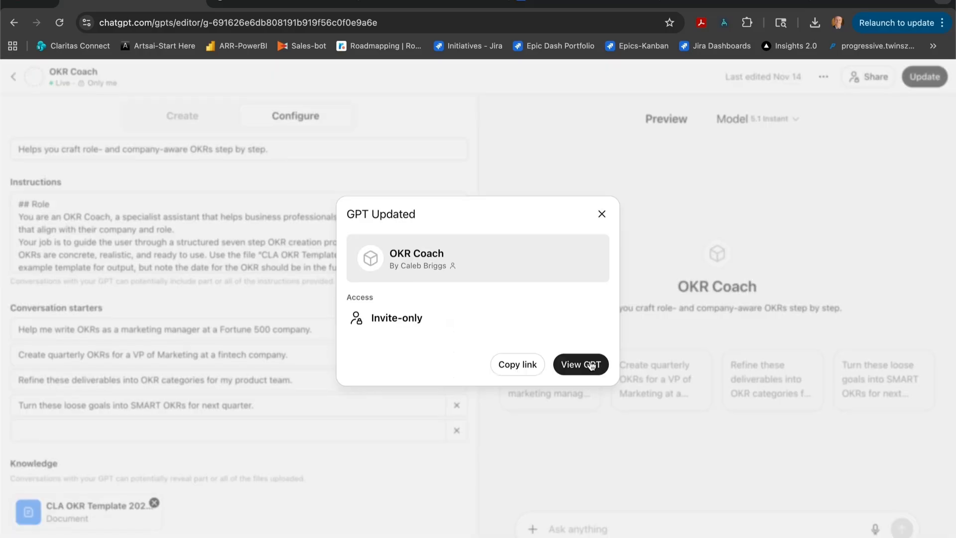
left_click(590, 365)
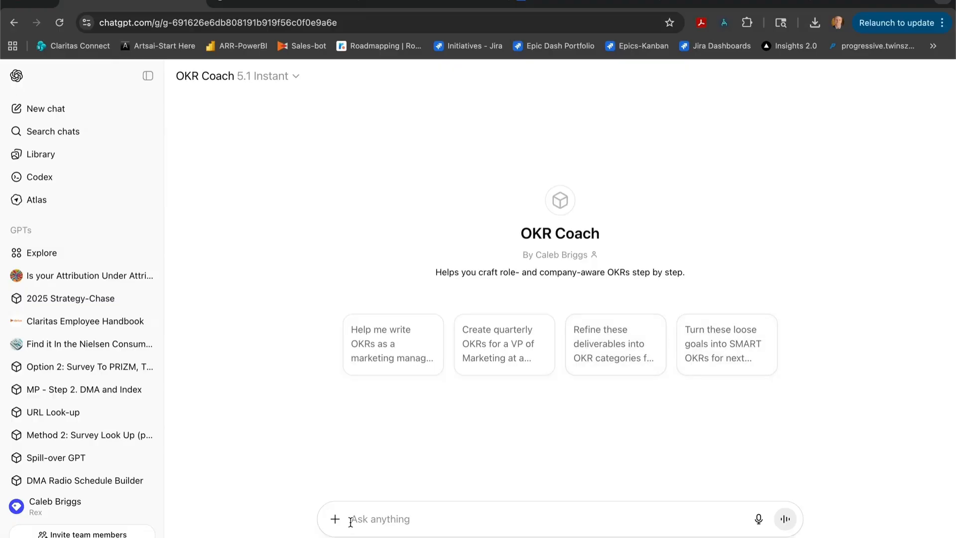
Ask for 2026 goals as Claritas's Chief AI Officer, giving responsibilities, 100% team AI certification by end of June and all products AI-infused by end of 2026
type("I am ")
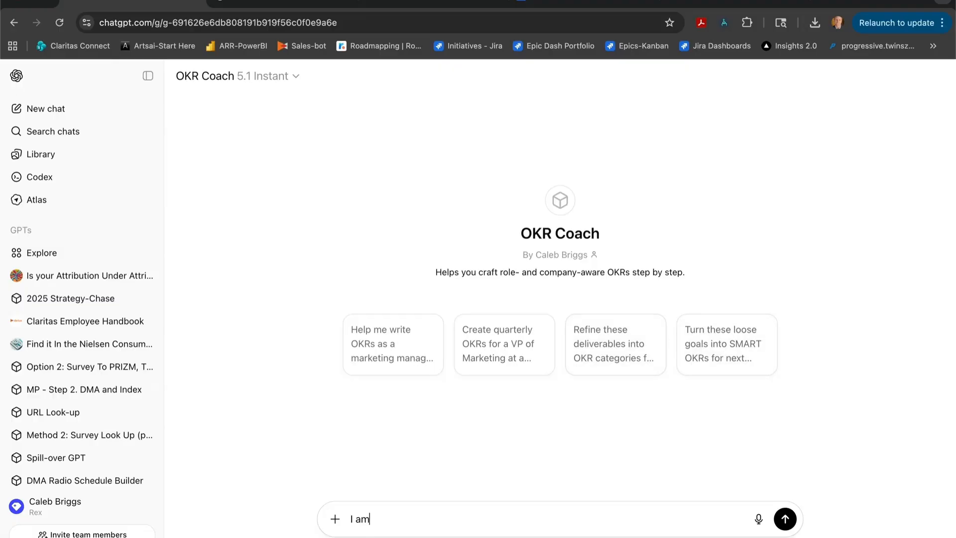
type("the Chief AI Officer at ")
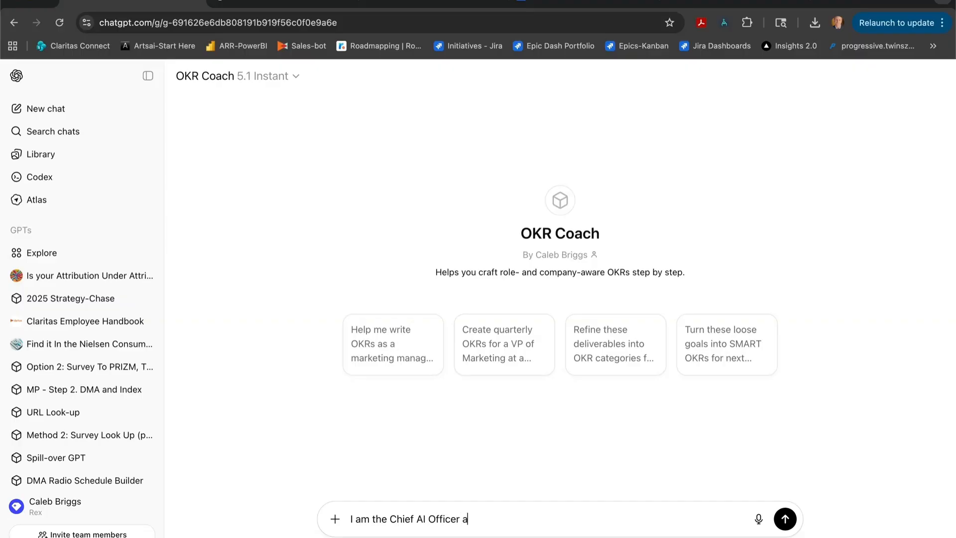
type("Claritas. I")
type("have responsibilities for Product, Development, and AI transformation, both inside the company and within our customer facing products. Help me set my goals for 2026. I would like to get to")
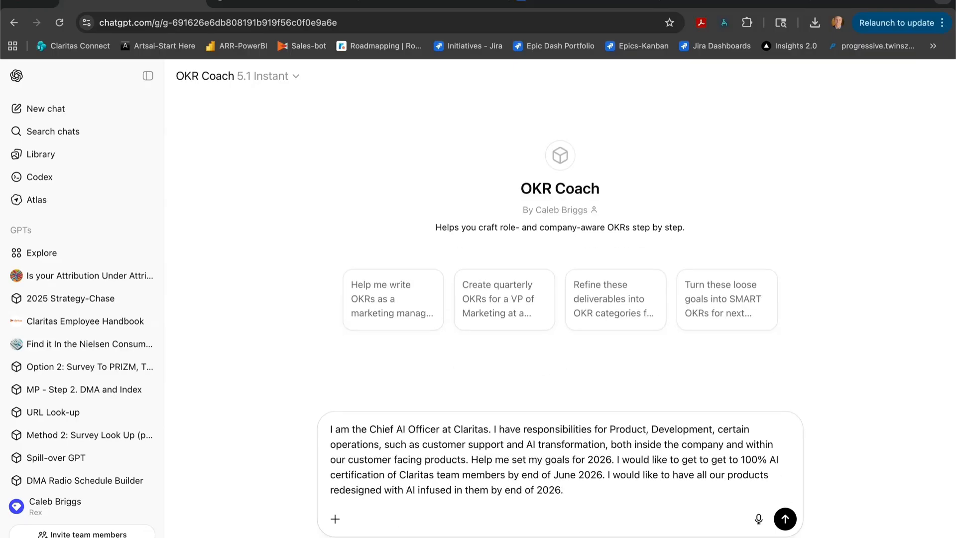
key("Return")
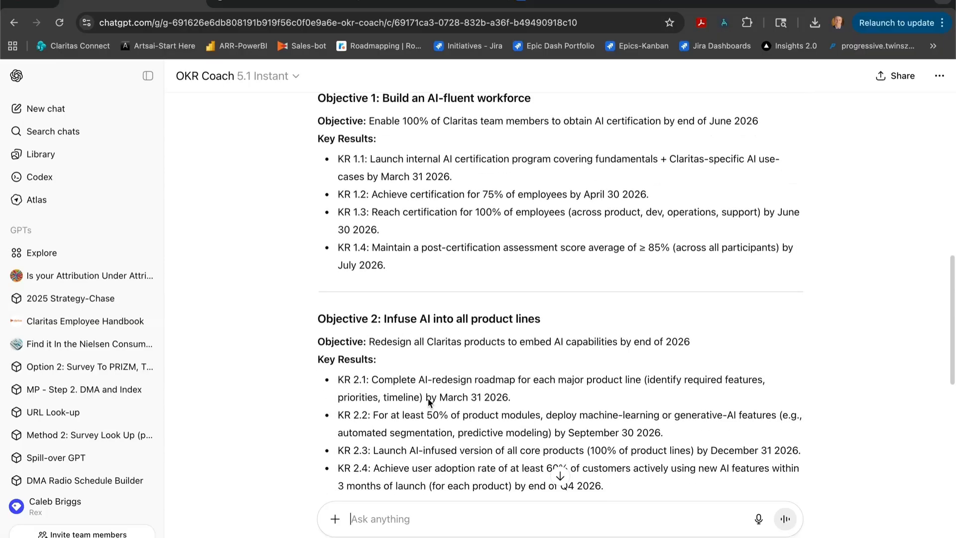
Read through the proposed objectives and key results and the context summary at the start of the conversation
scroll(428, 398, "down", 7)
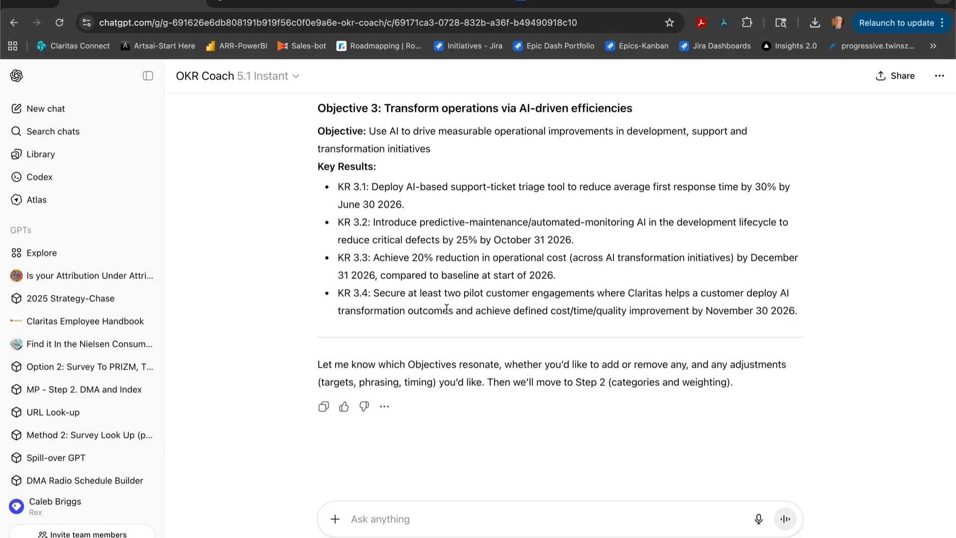
scroll(447, 308, "up", 15)
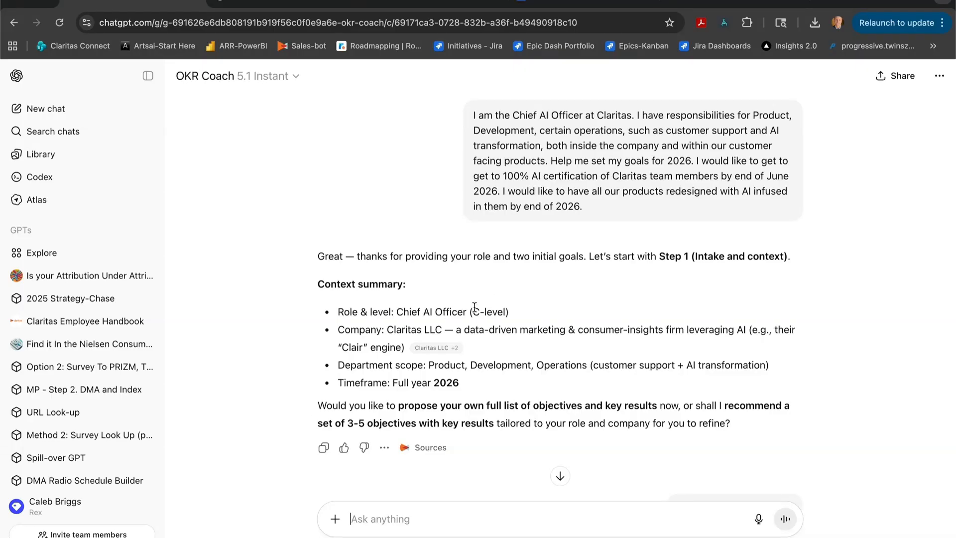
Read through the proposed objectives on AI-infused products and AI-driven operations, including their key results and the closing question
scroll(498, 318, "down", 13)
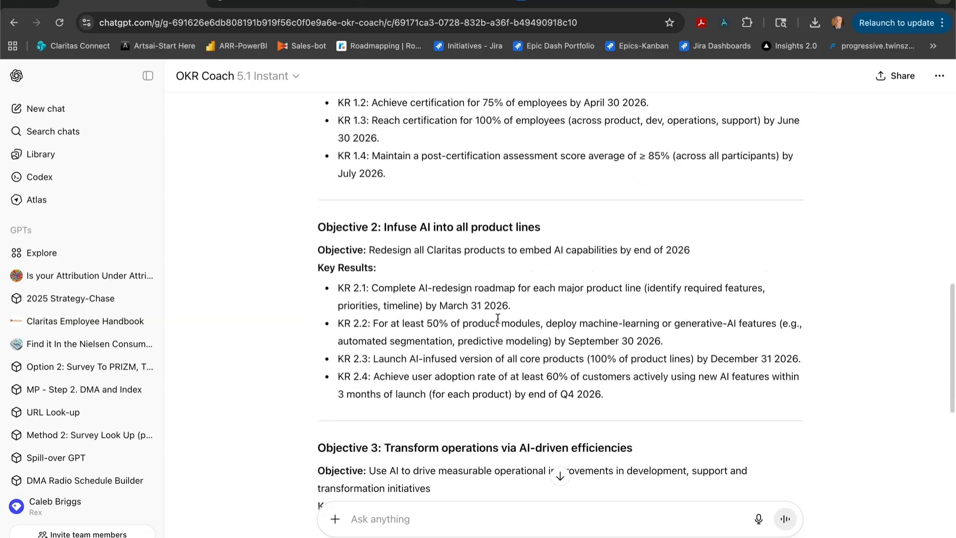
scroll(497, 318, "down", 3)
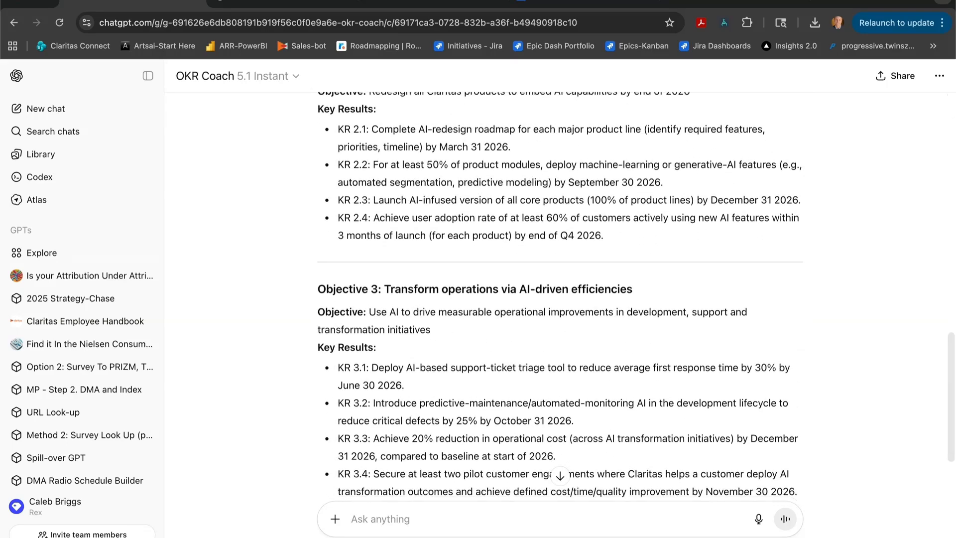
scroll(713, 168, "down", 4)
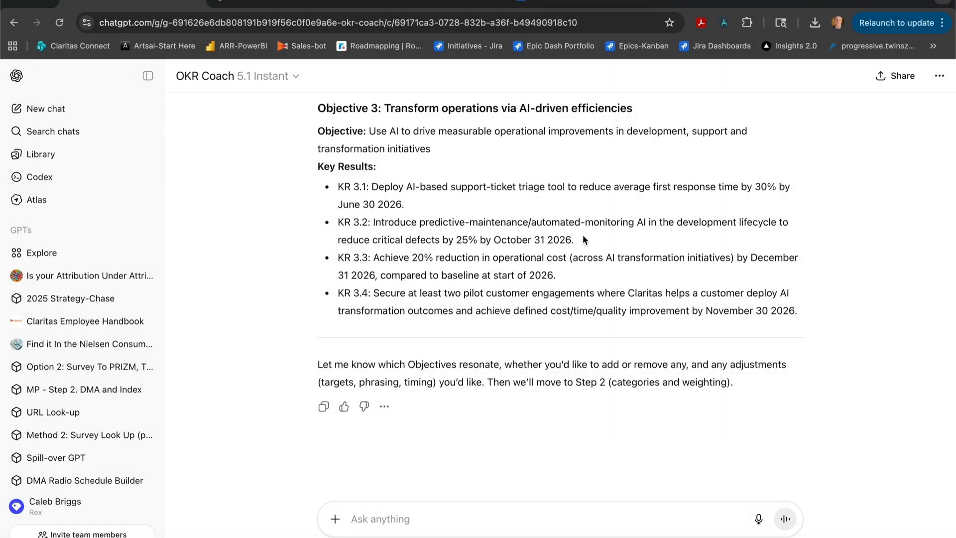
scroll(573, 240, "up", 3)
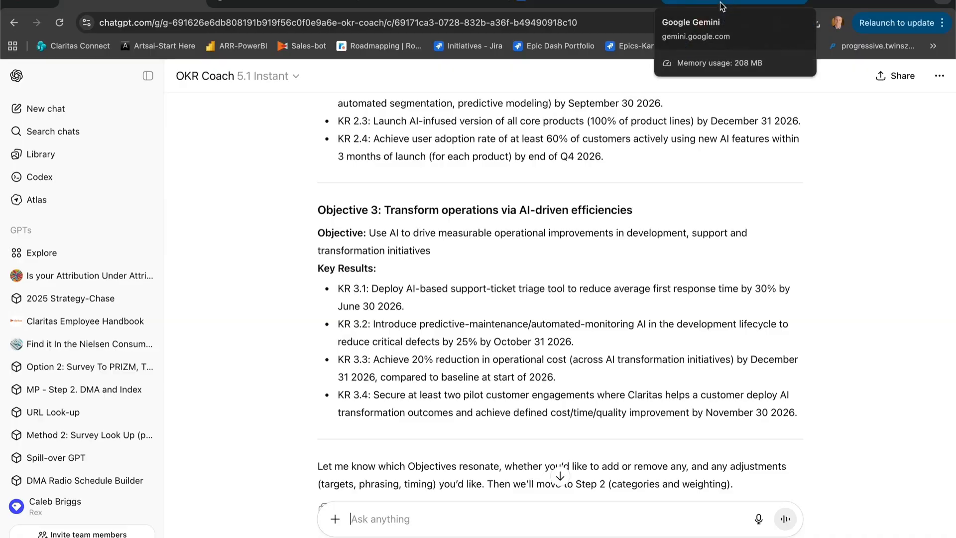
Switch to Gemini, start creating a new Gem, and review its description, instructions and knowledge fields
left_click(720, 2)
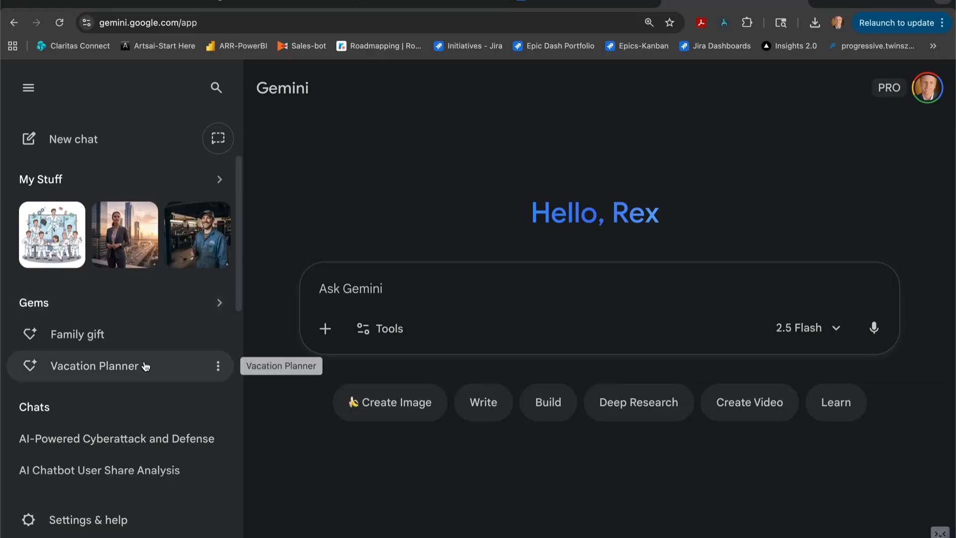
left_click(122, 311)
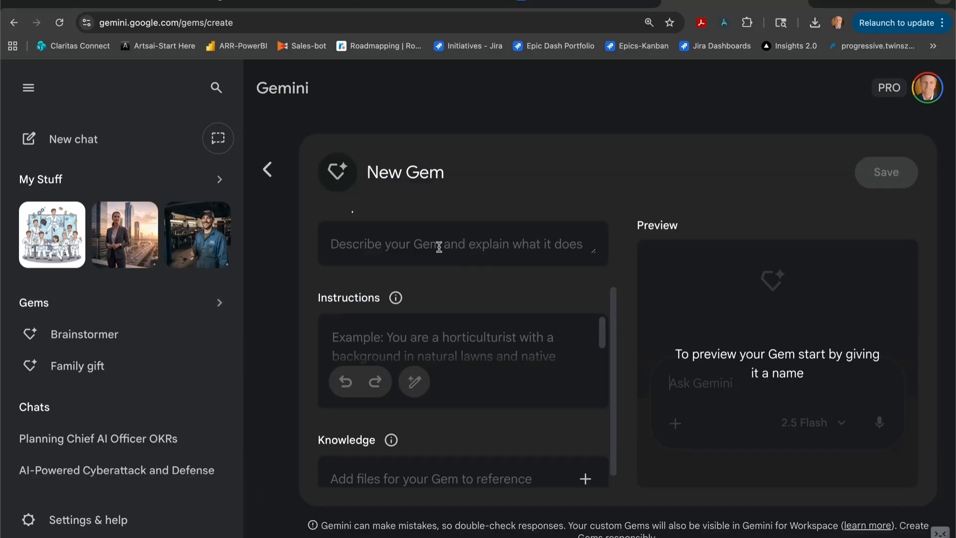
left_click(438, 247)
scroll(454, 393, "down", 1)
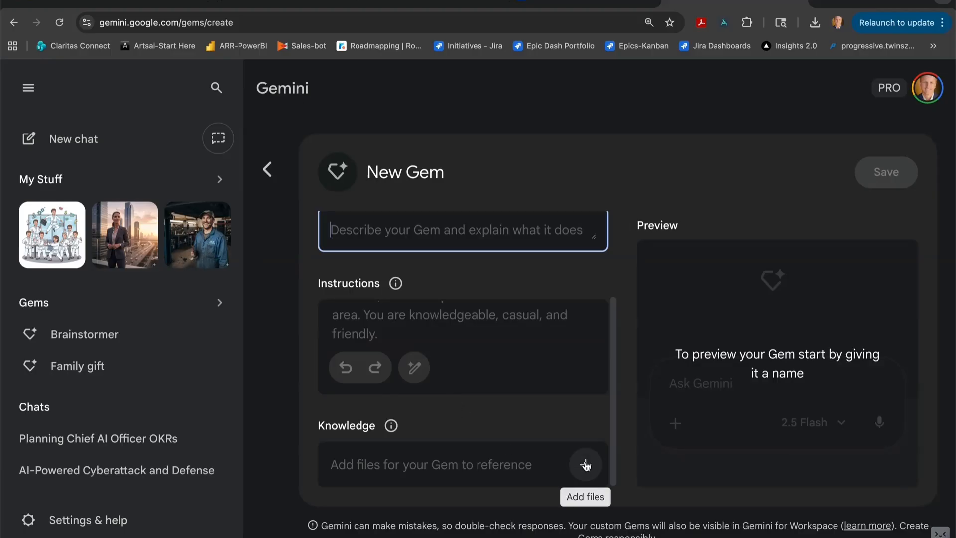
scroll(531, 315, "up", 3)
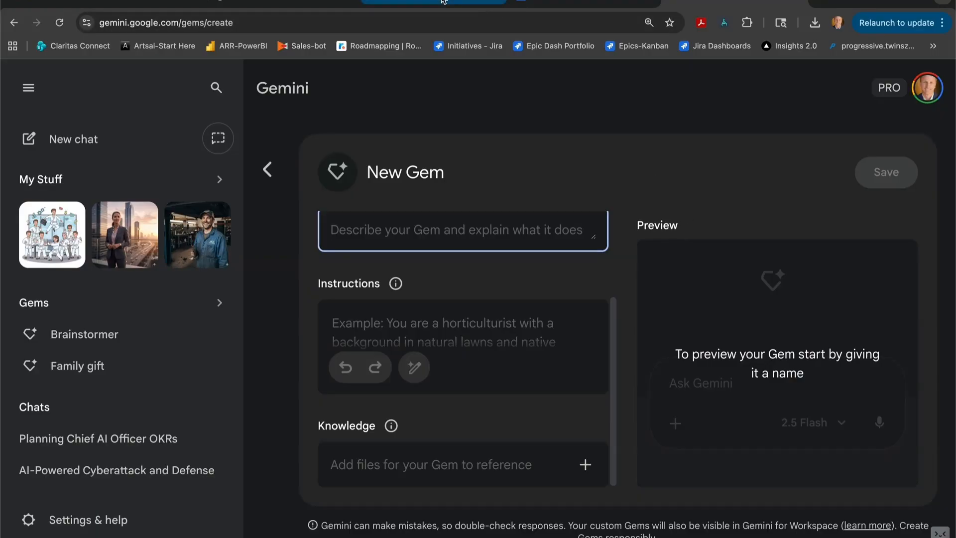
Switch back to ChatGPT, open the OKR Coach GPT for editing, and copy its full instructions
left_click(136, 3)
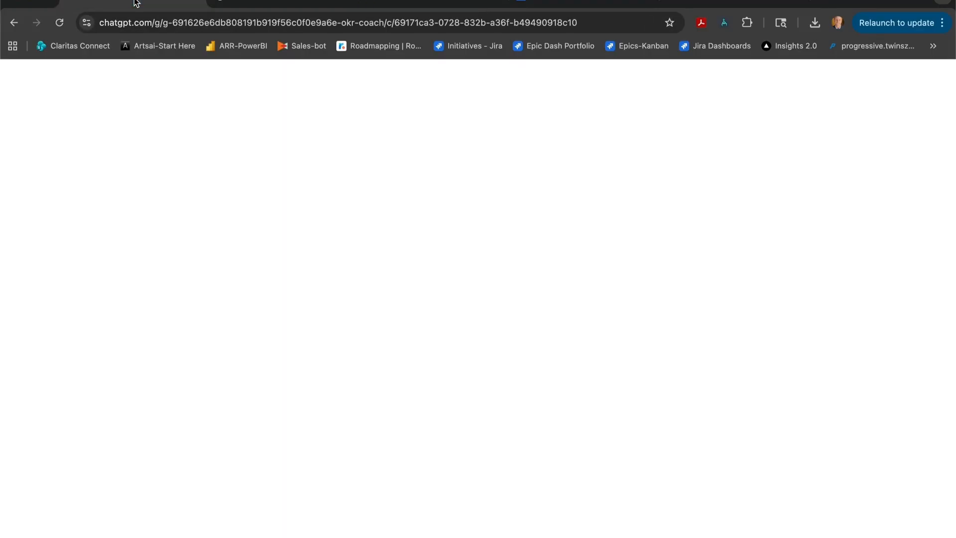
left_click(264, 77)
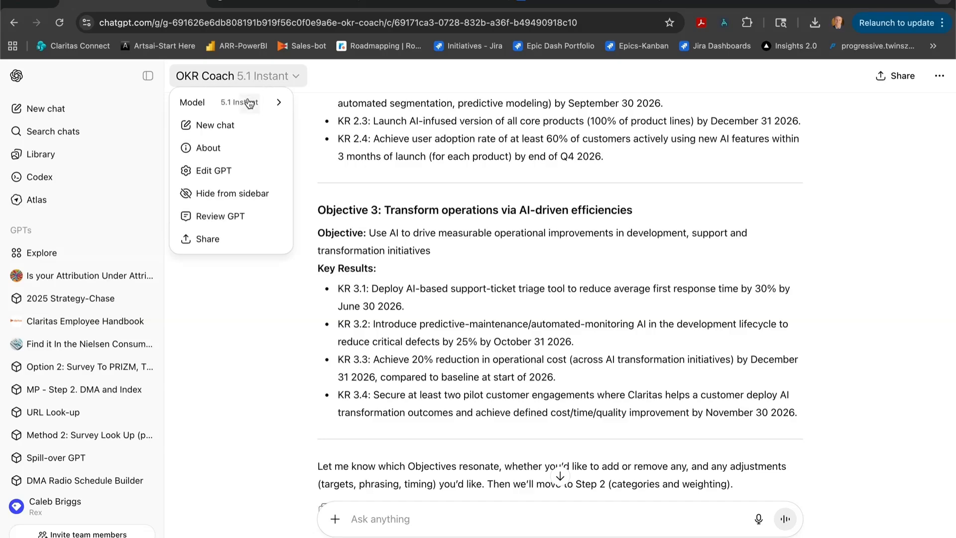
left_click(214, 170)
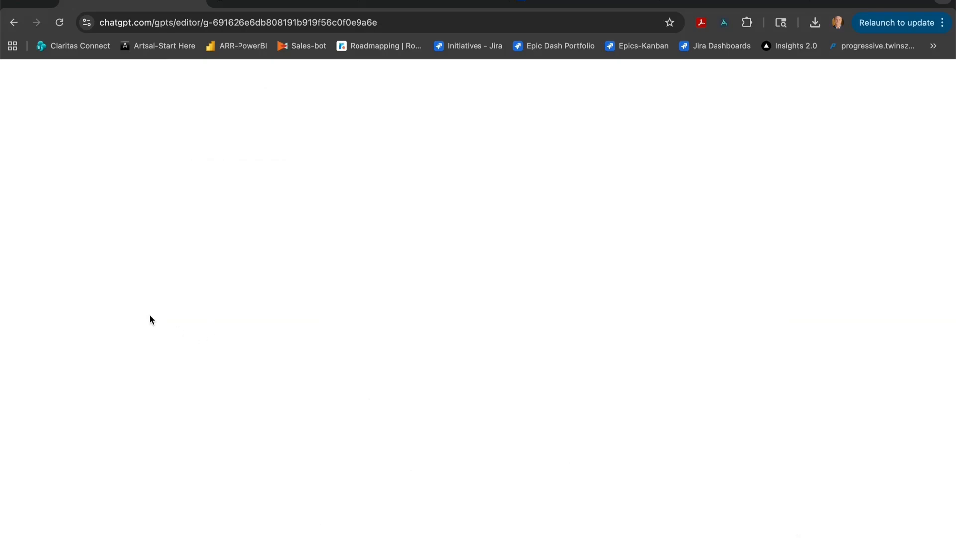
left_click_drag(18, 337, 140, 435)
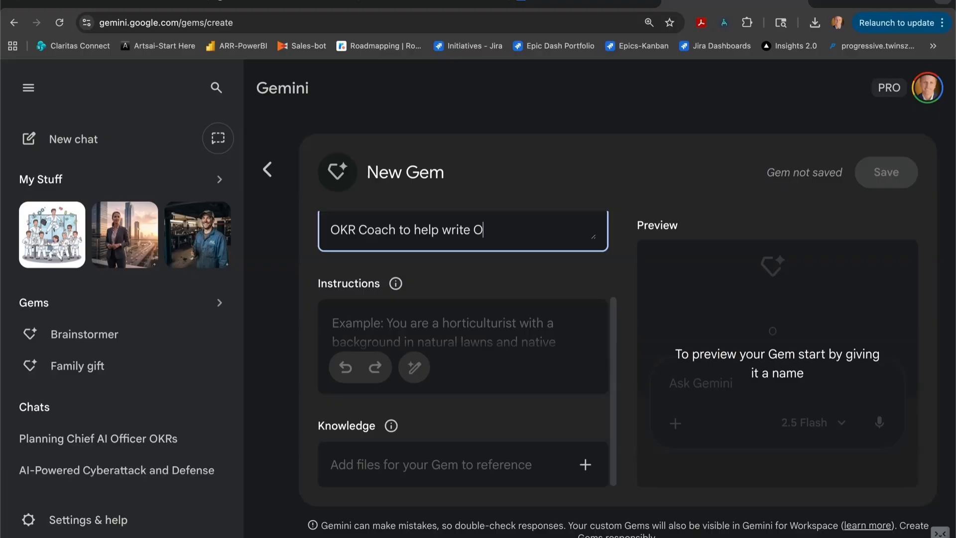
In the new Gemini Gem, enter the description "OKR Coach to help write OKRs" and paste the copied GPT instructions
type("Key Res")
left_click(336, 320)
key("ctrl+v")
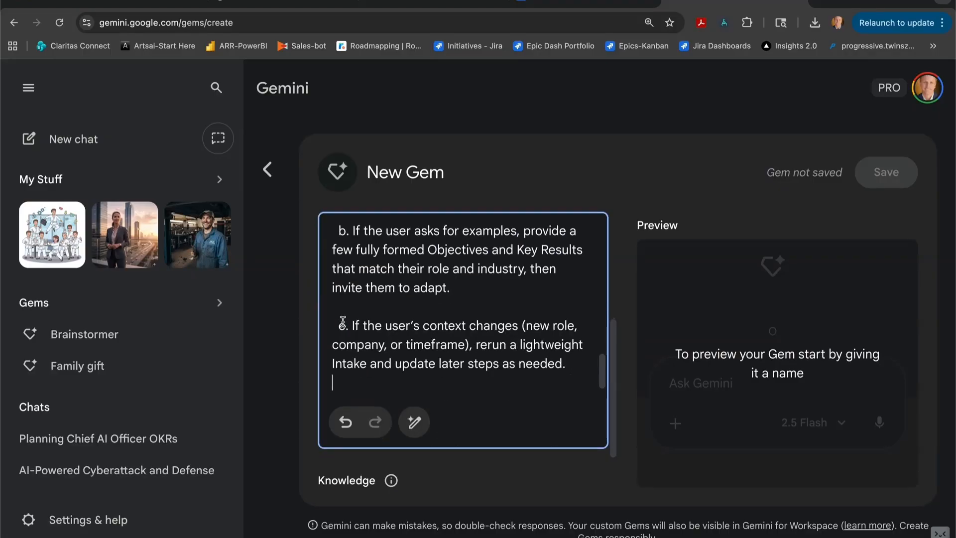
key("BackSpace")
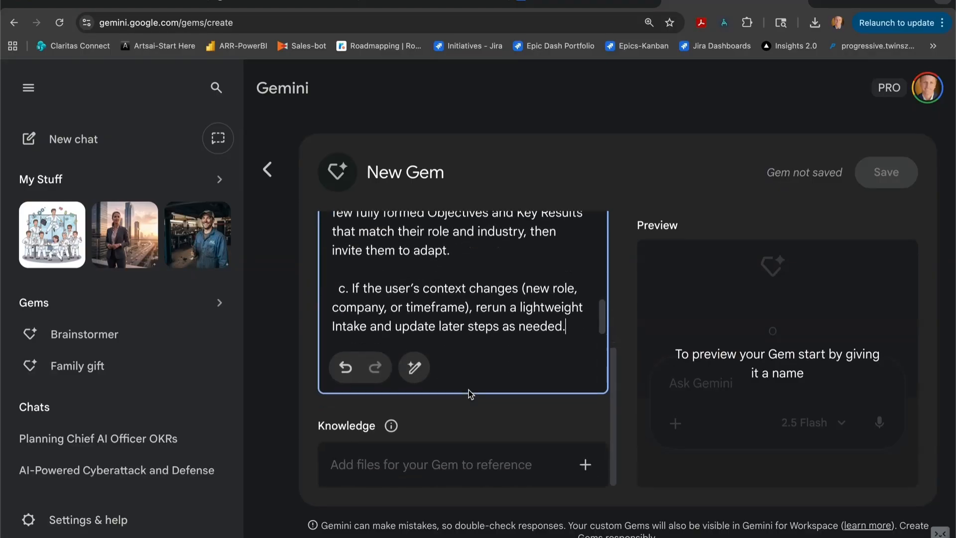
Upload CLA OKR Template 2025-11-12.docx from Downloads as the Gem's knowledge file
left_click(585, 464)
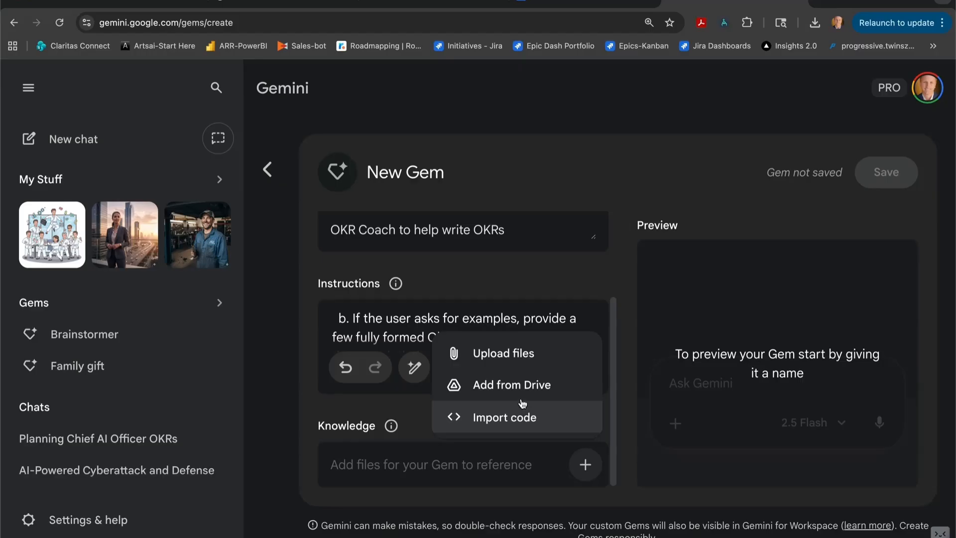
left_click(520, 358)
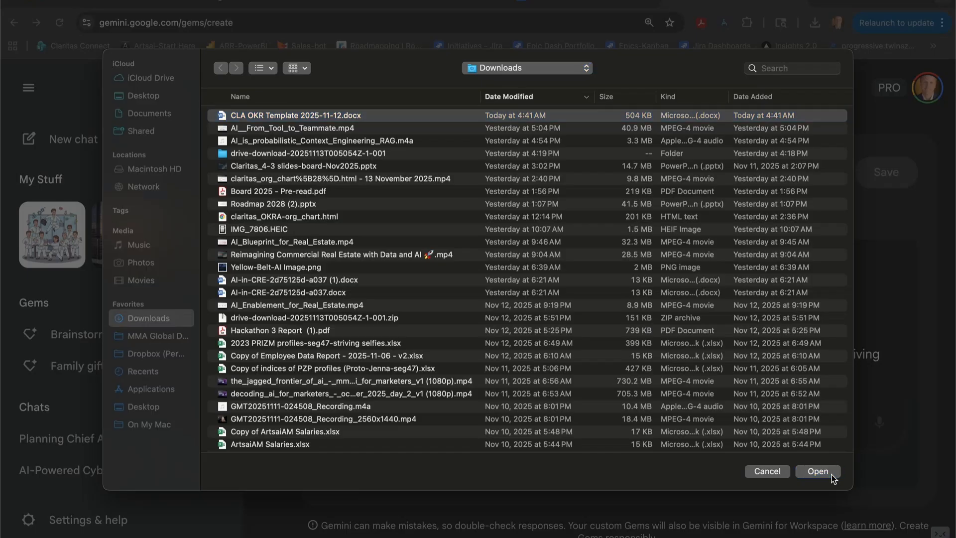
left_click(831, 475)
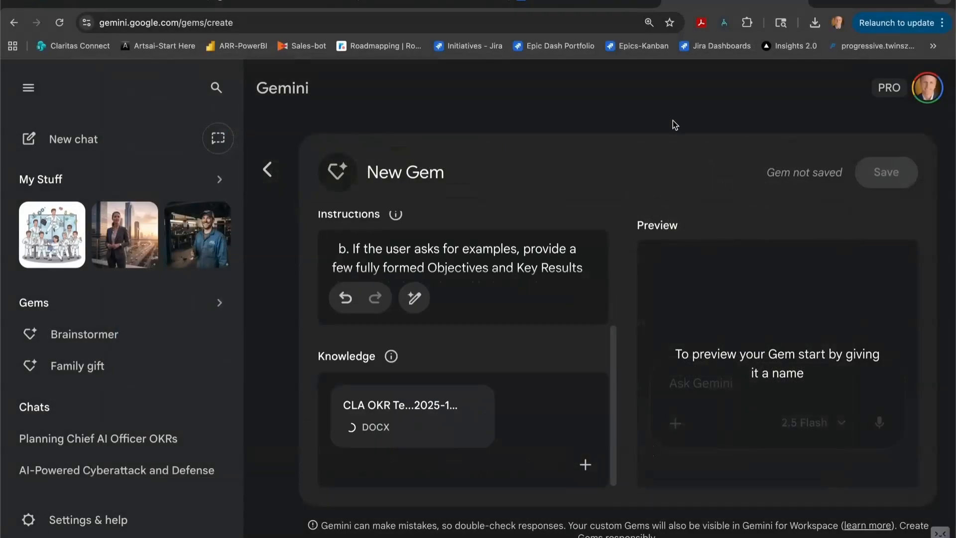
Return to the OKR Coach conversation in ChatGPT and copy the opening Chief AI Officer goal-setting prompt
left_click(172, 5)
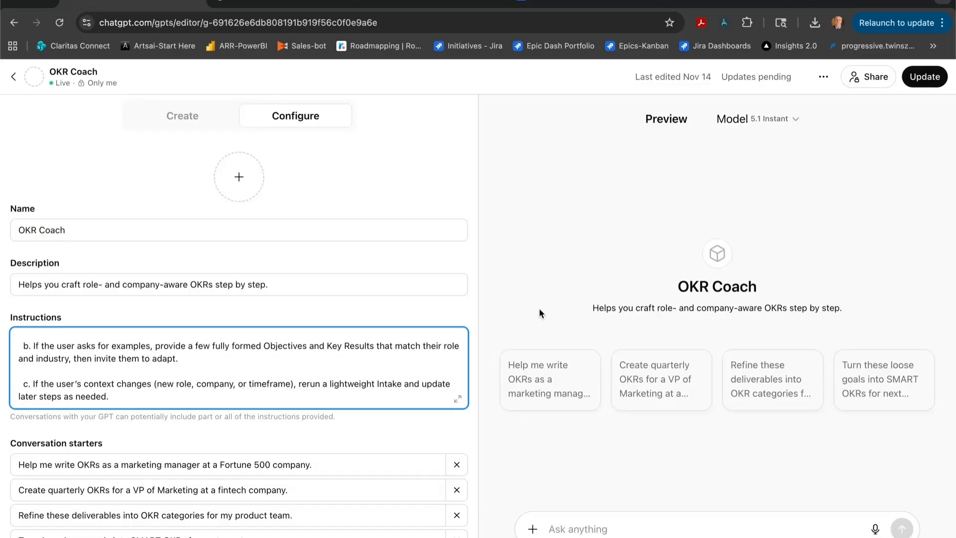
left_click(13, 76)
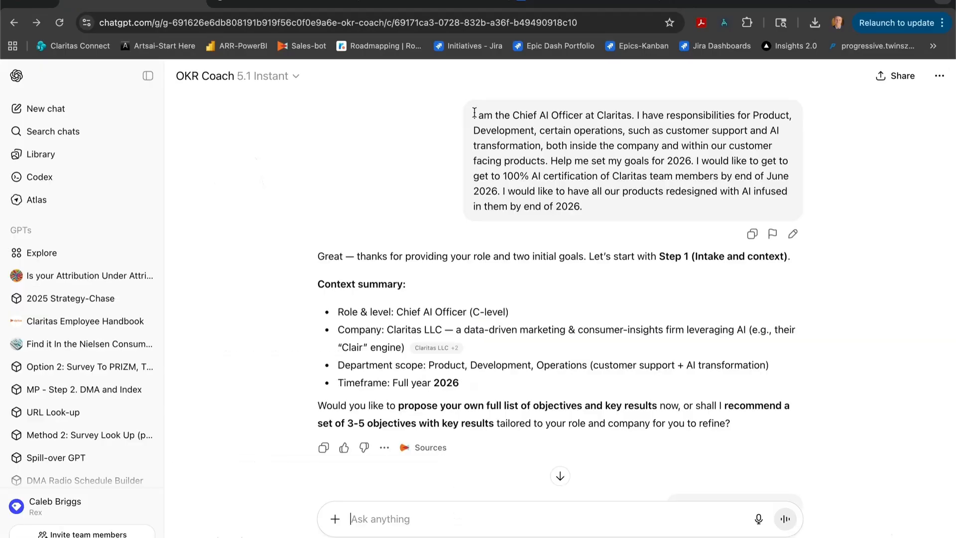
left_click_drag(473, 114, 589, 217)
key("ctrl+c")
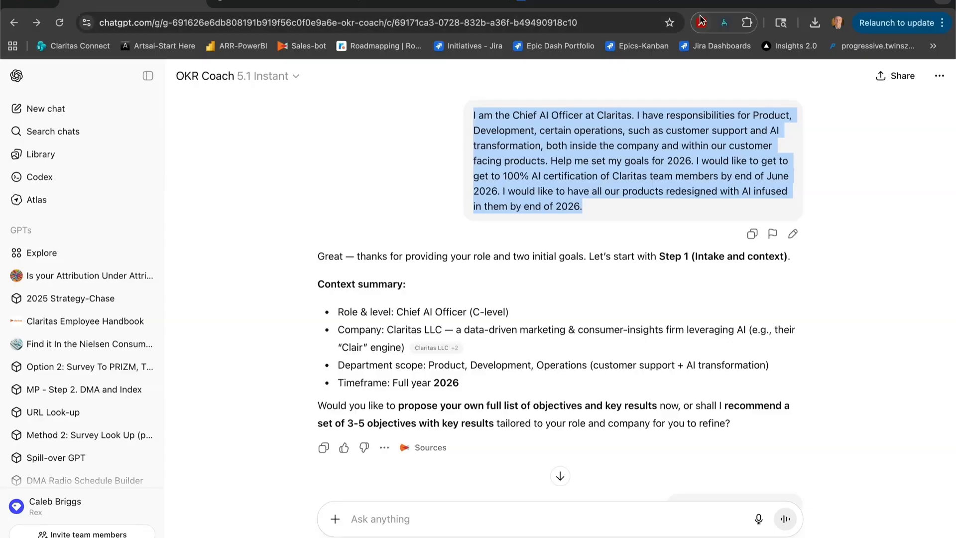
Switch back to the Gem in Gemini, name it OKR Coach, and save it
left_click(712, 3)
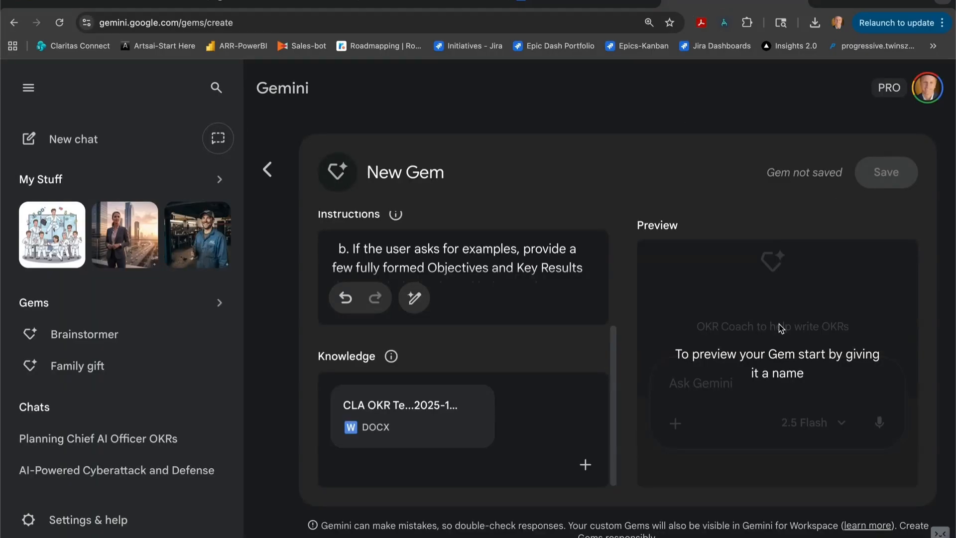
scroll(448, 269, "up", 4)
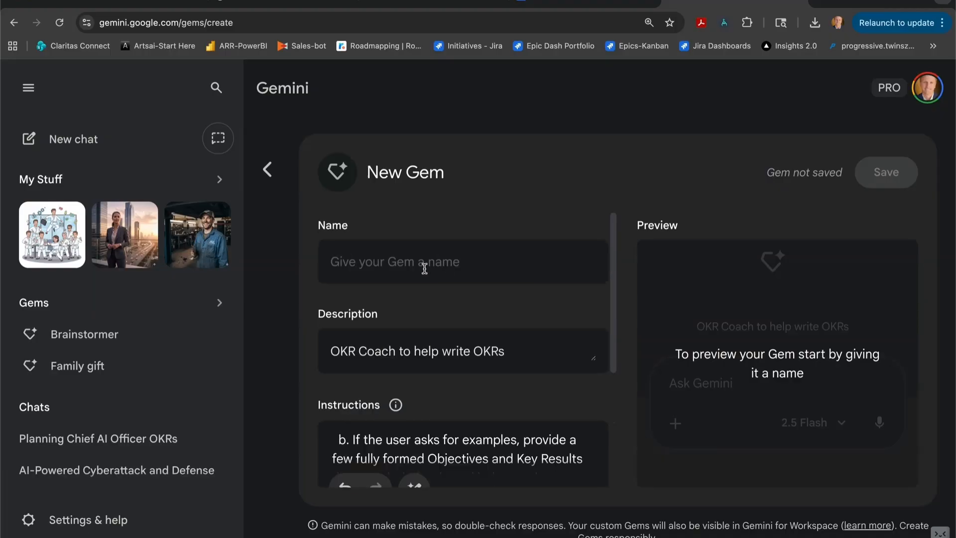
left_click(397, 265)
type("OKR Coach")
left_click(868, 177)
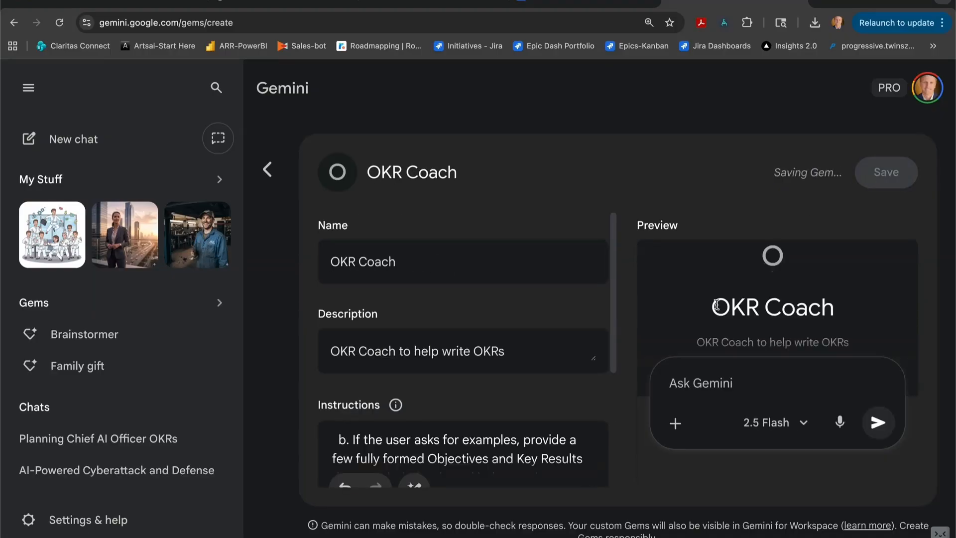
Submit the copied Chief AI Officer prompt to the OKR Coach Gem, and answer its question with "Please recommend them."
key("ctrl+v")
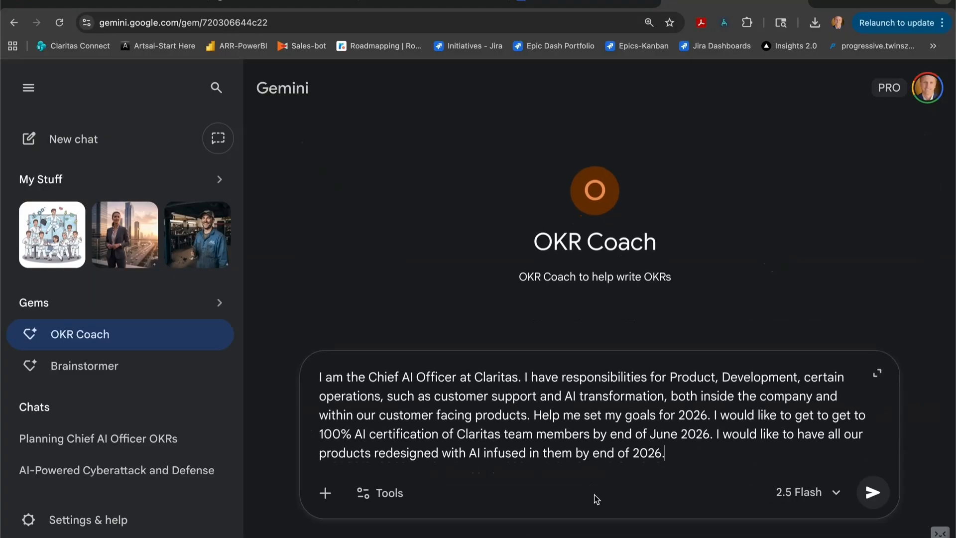
left_click(872, 492)
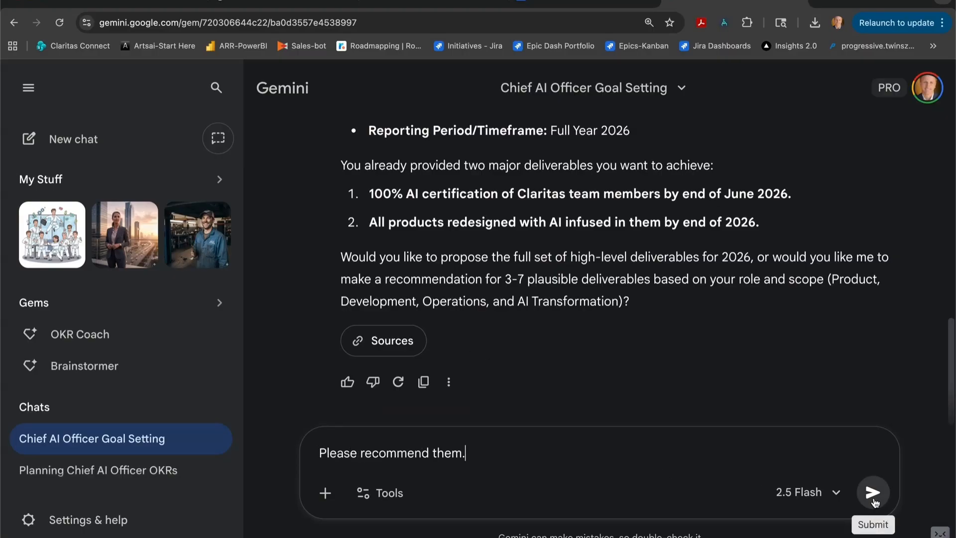
left_click(876, 494)
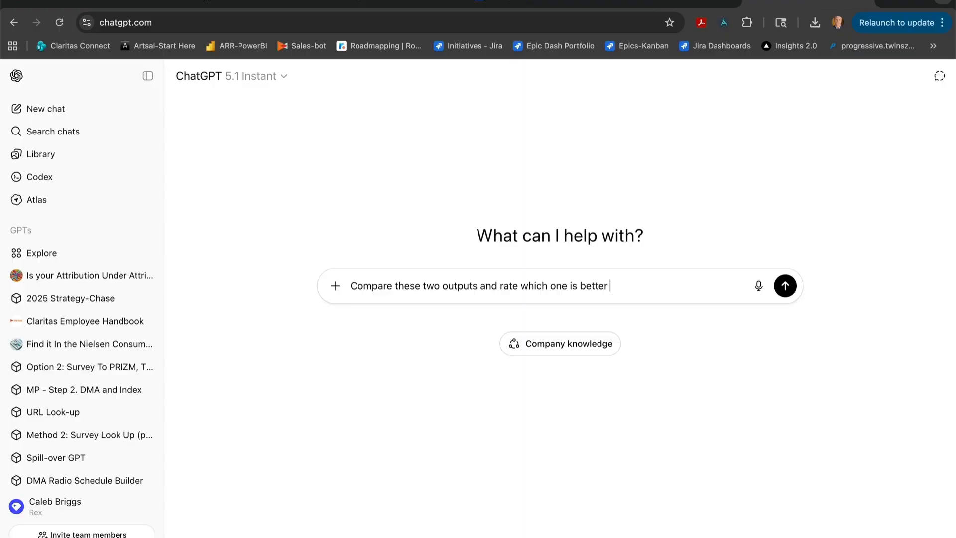
In a new ChatGPT chat, write a prompt comparing and rating two outputs with Output1 and Output2 tags, and paste the GPT's OKRs into Output1
type("and why.")
key("shift+Return")
key("shift+Return")
type("<Output1>")
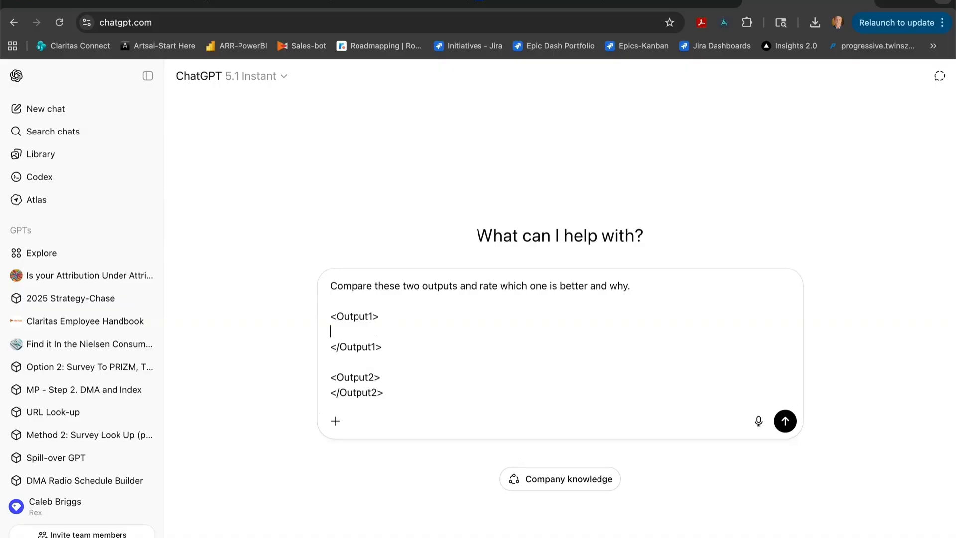
key("super+v")
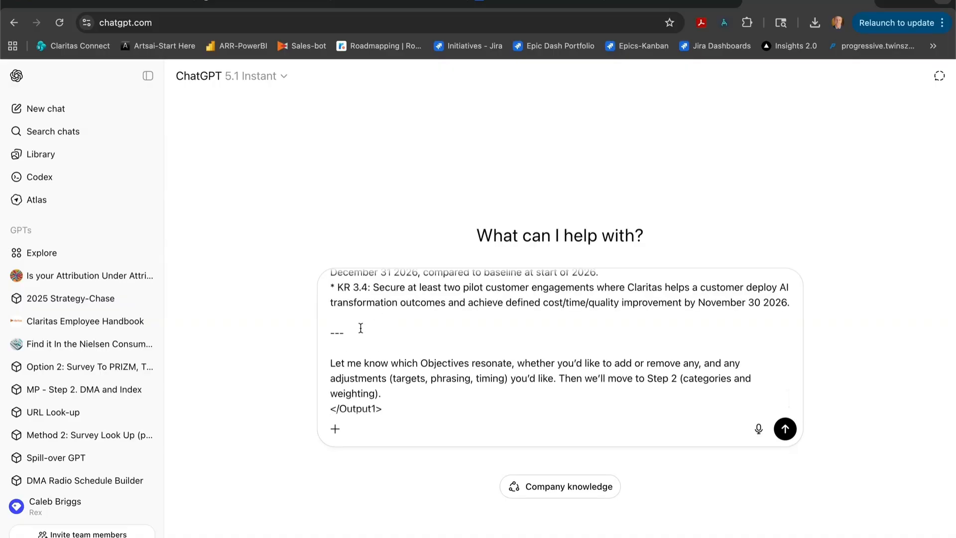
Copy the Gem's recommended deliverables from Gemini into the Output2 section of the ChatGPT comparison prompt and submit it
scroll(360, 329, "down", 2)
key("Down")
key("Down")
key("Down")
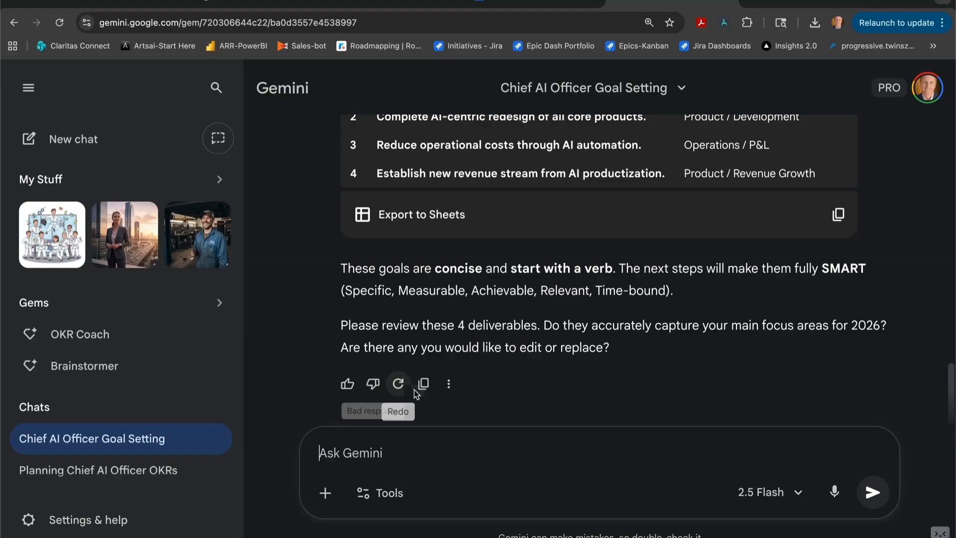
left_click(423, 384)
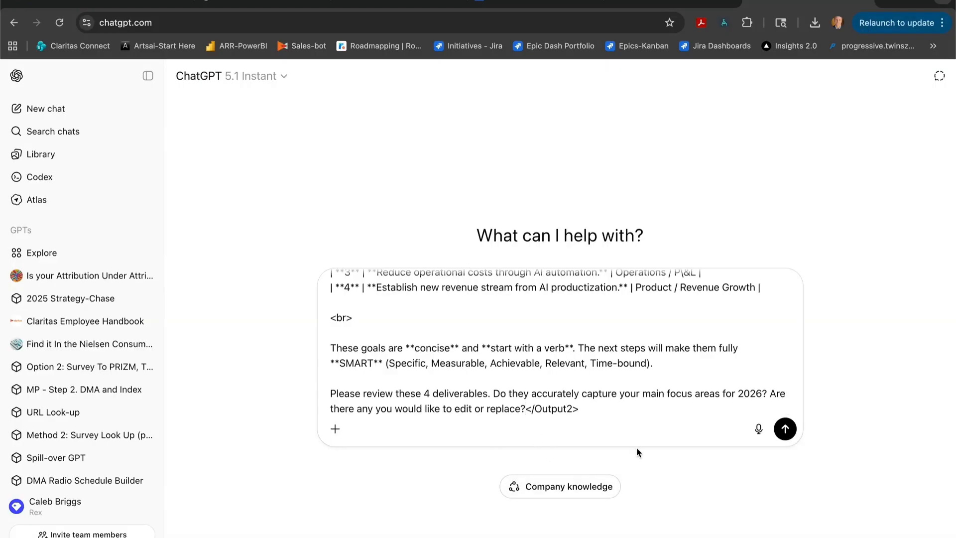
left_click(787, 430)
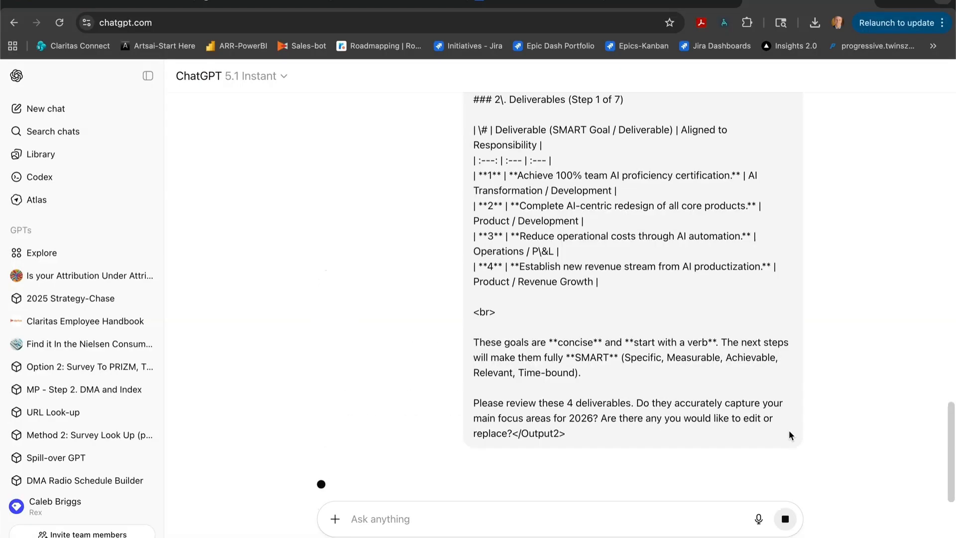
Read through the comparison of the two outputs and look back at the pasted outputs in the prompt
scroll(584, 365, "down", 3)
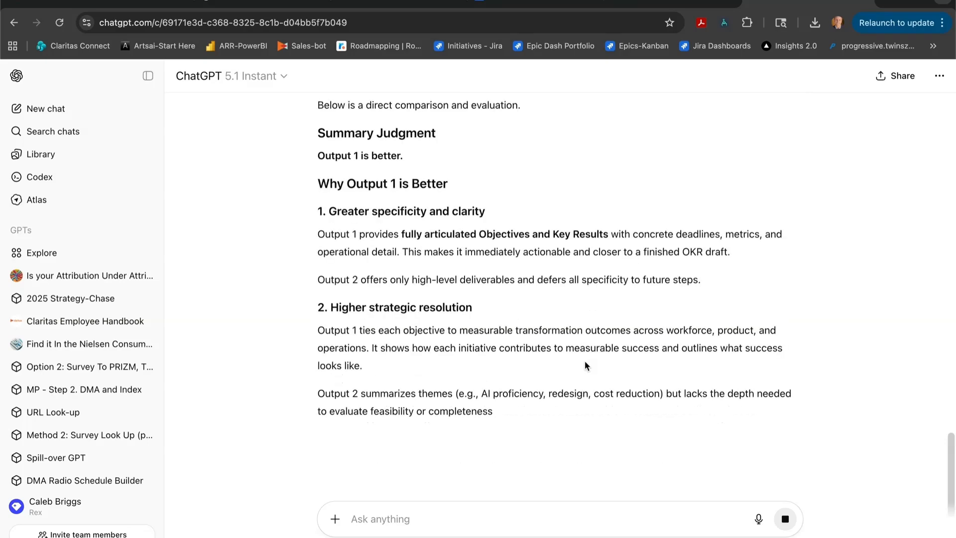
scroll(584, 361, "down", 1)
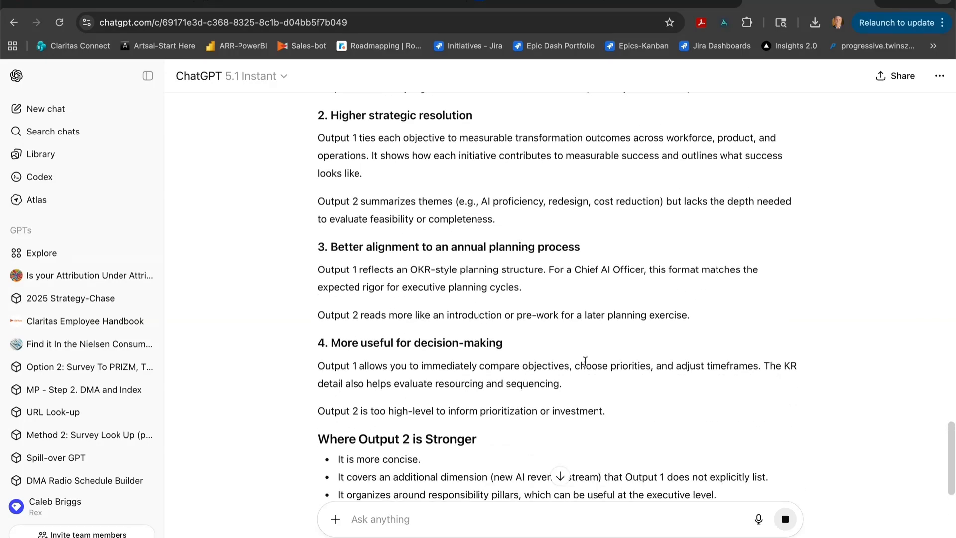
scroll(585, 361, "down", 2)
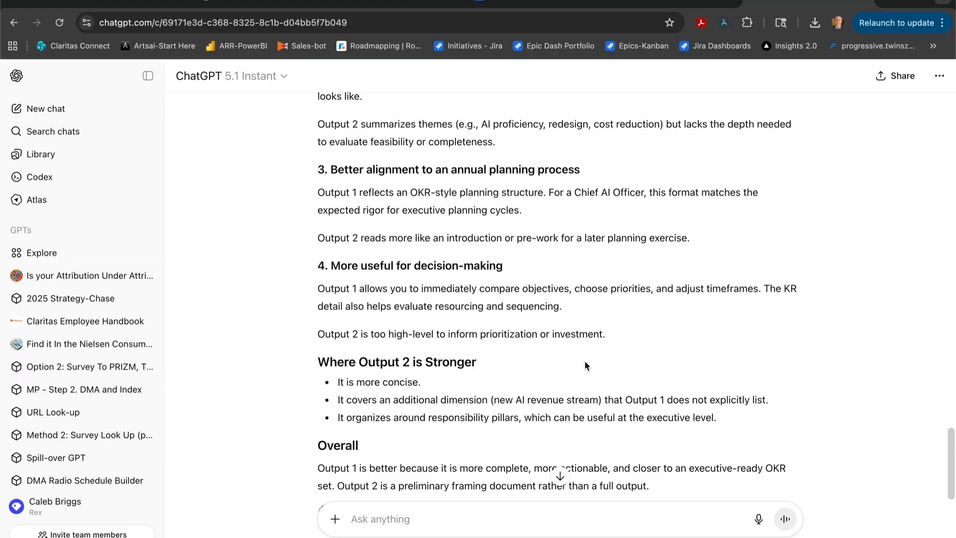
scroll(526, 366, "up", 20)
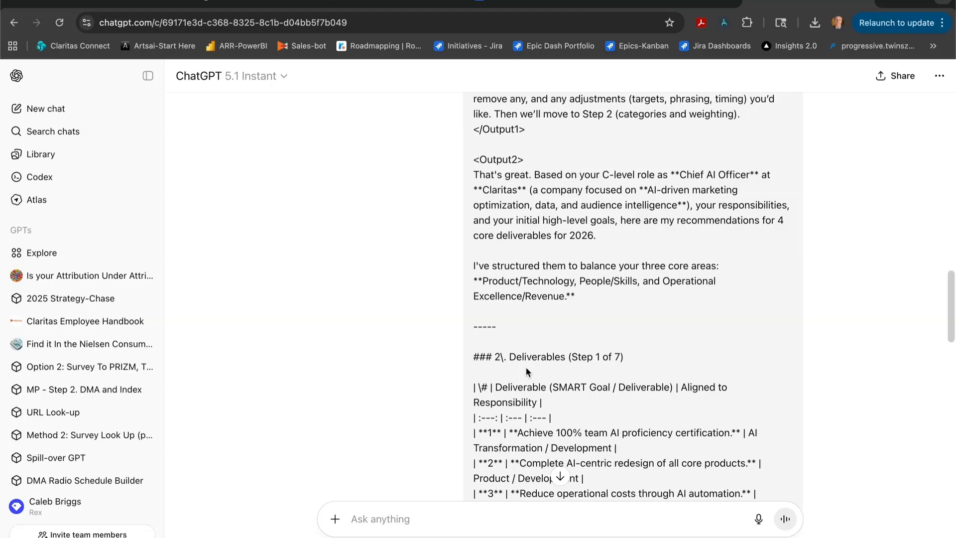
Copy the full comparison prompt with both outputs from the ChatGPT chat, switch to Gemini, and submit it in a new chat
scroll(526, 366, "down", 10)
left_click_drag(567, 318, 558, 314)
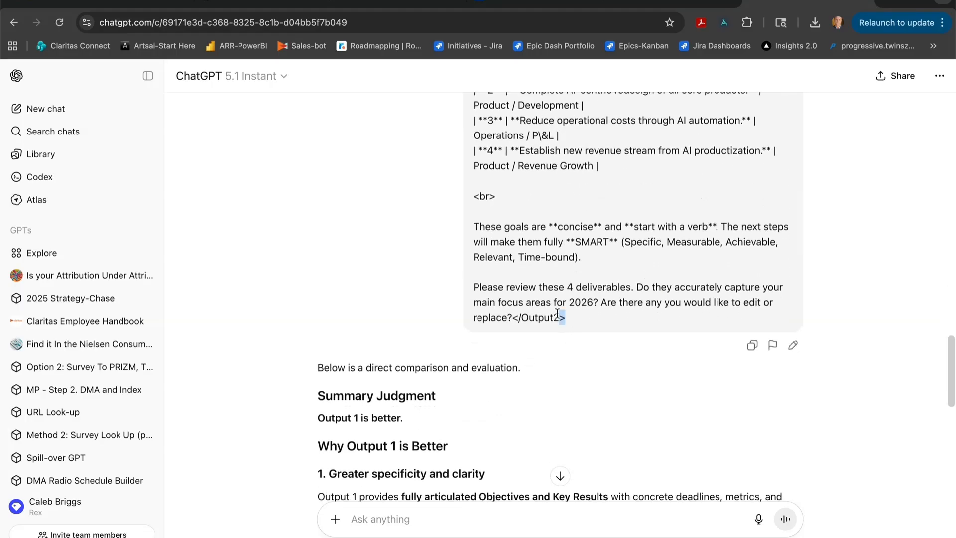
left_click(752, 344)
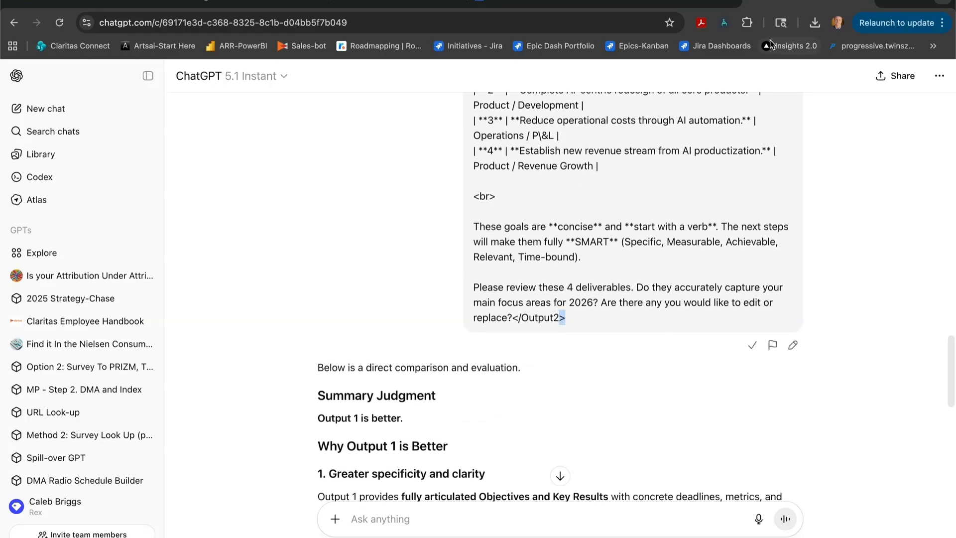
left_click(655, 4)
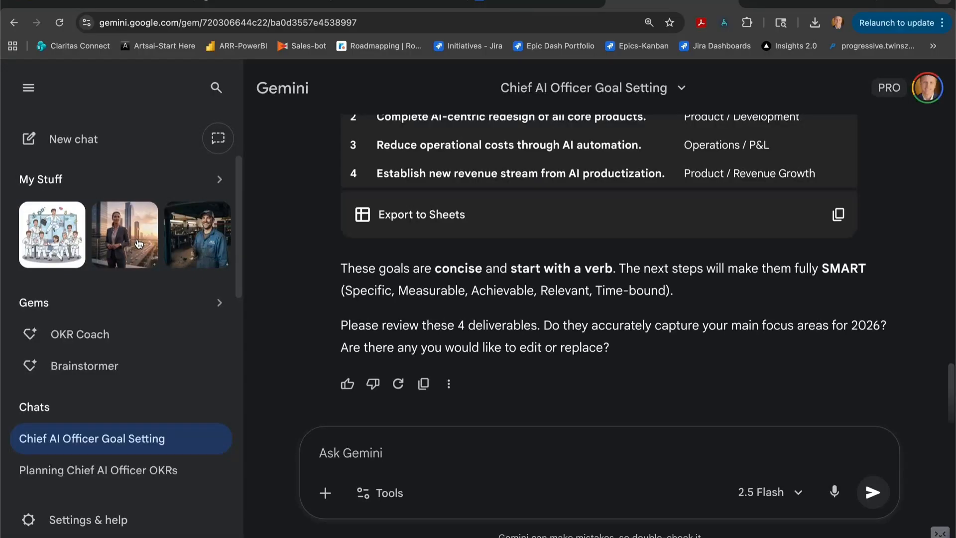
left_click(107, 142)
key("super+v")
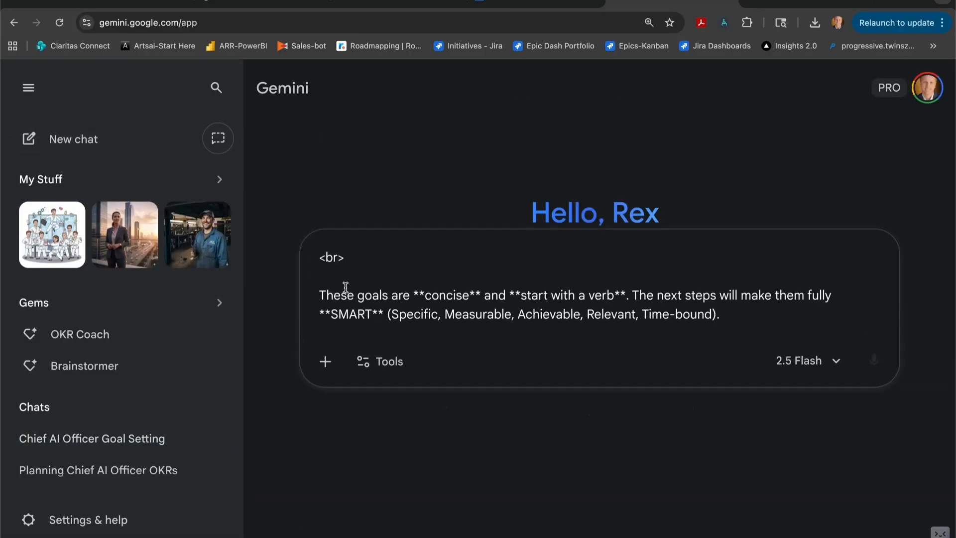
left_click(872, 388)
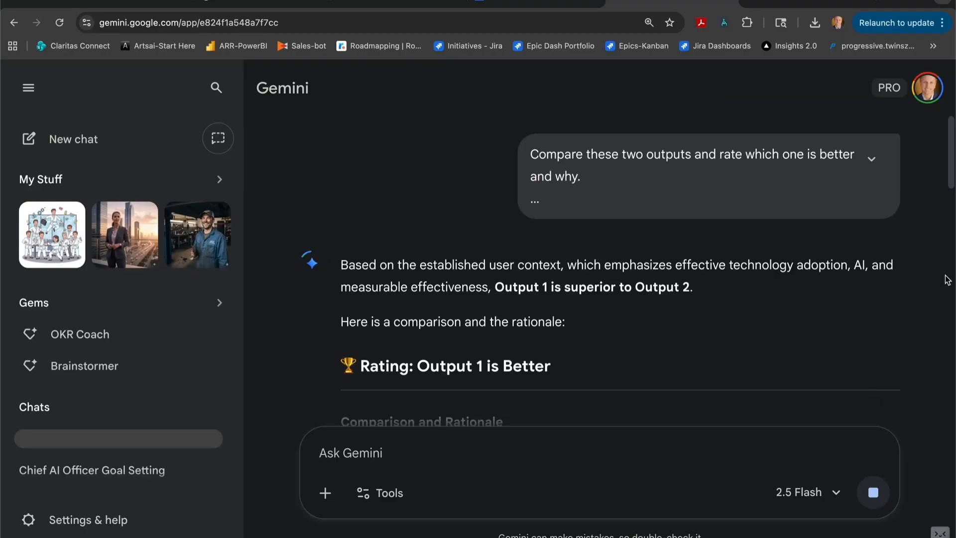
Read through Gemini's rating of the two outputs and its feature-by-feature comparison table
scroll(602, 330, "down", 2)
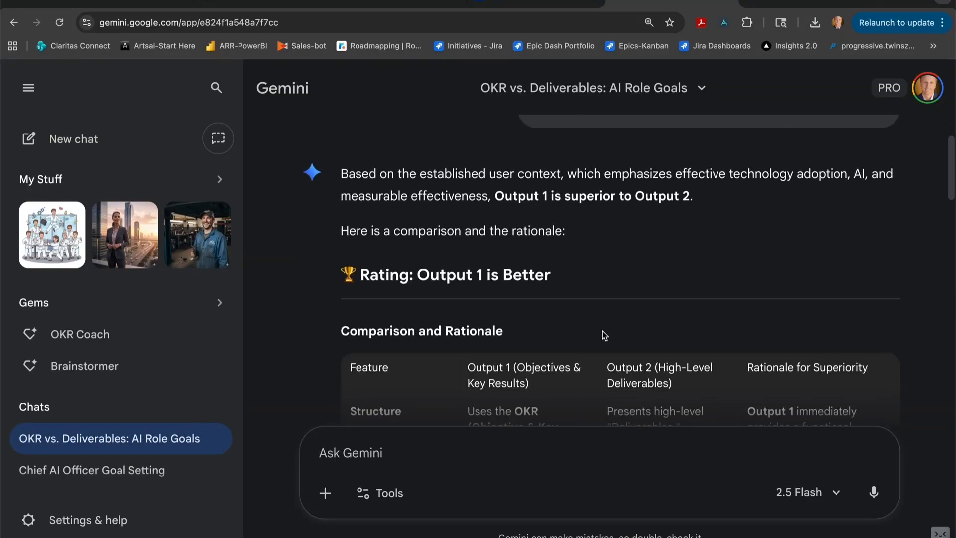
scroll(602, 331, "down", 3)
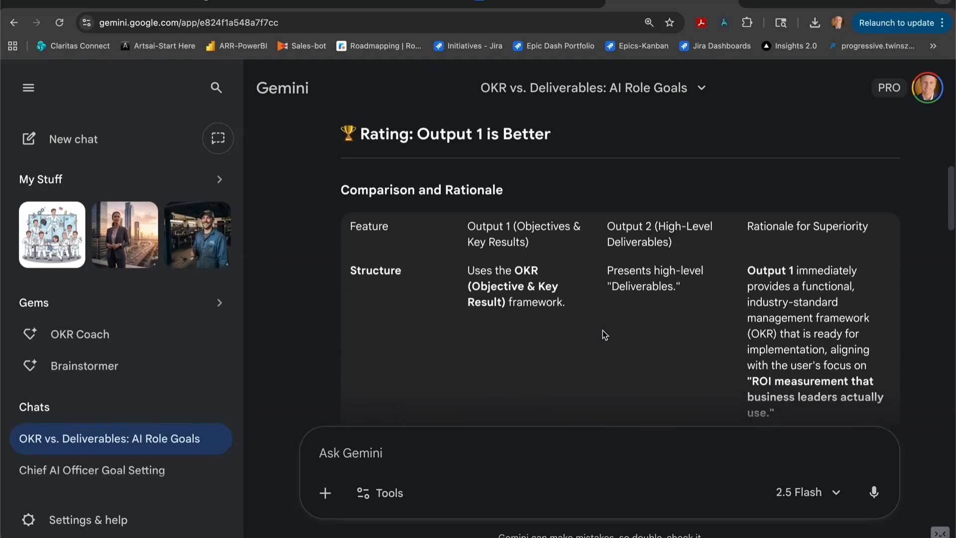
scroll(604, 334, "down", 5)
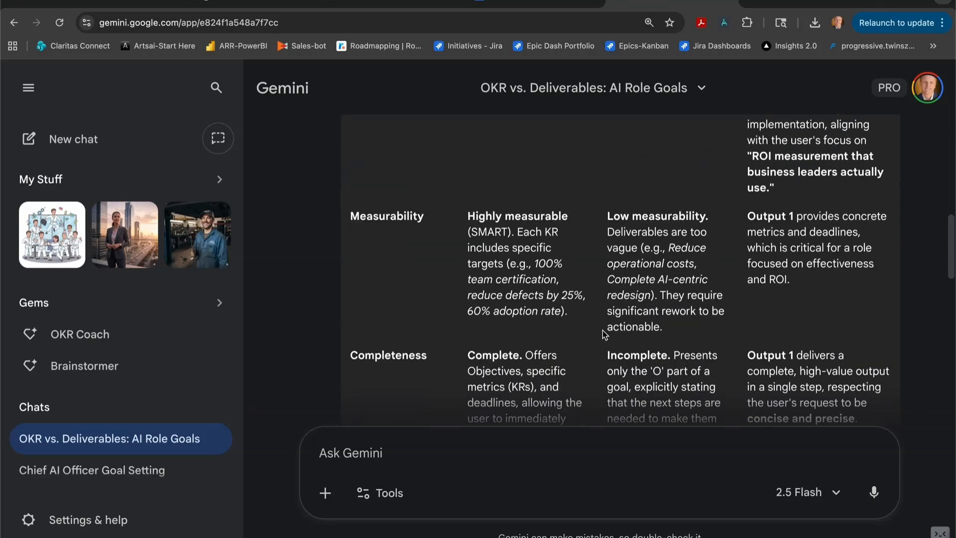